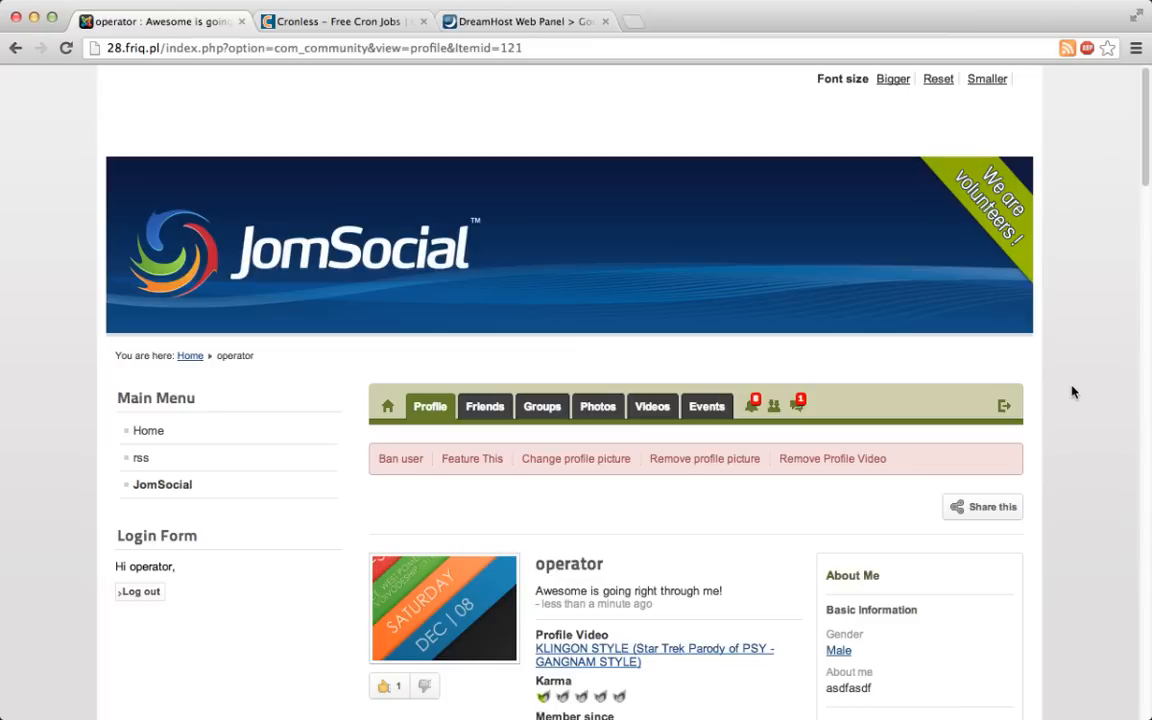
- Open the site's Joomla administration at 28.friq.pl/administrator
left_click(396, 48)
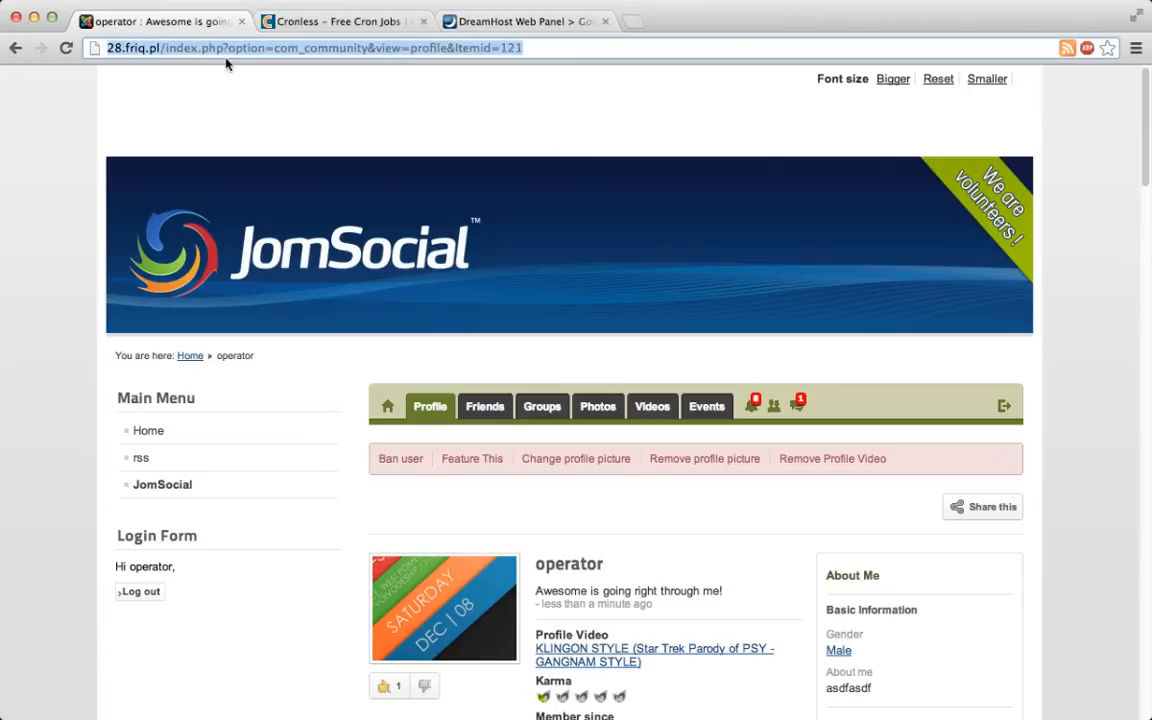
left_click_drag(165, 48, 525, 48)
type("administrator")
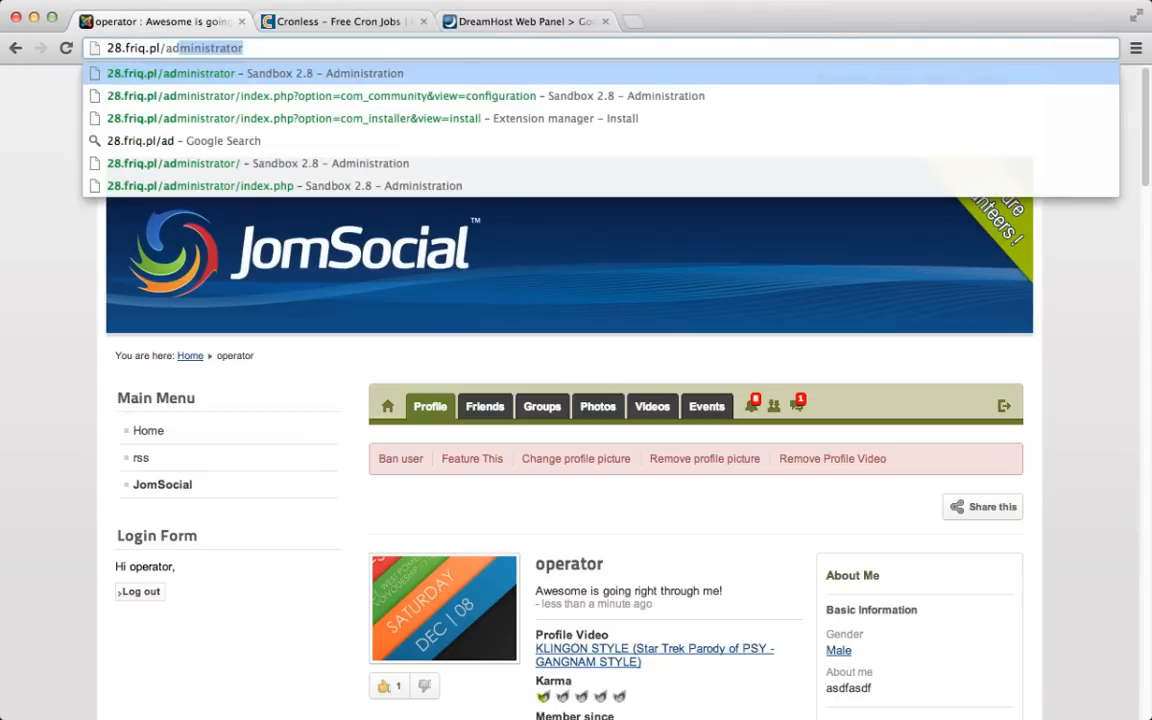
key("Return")
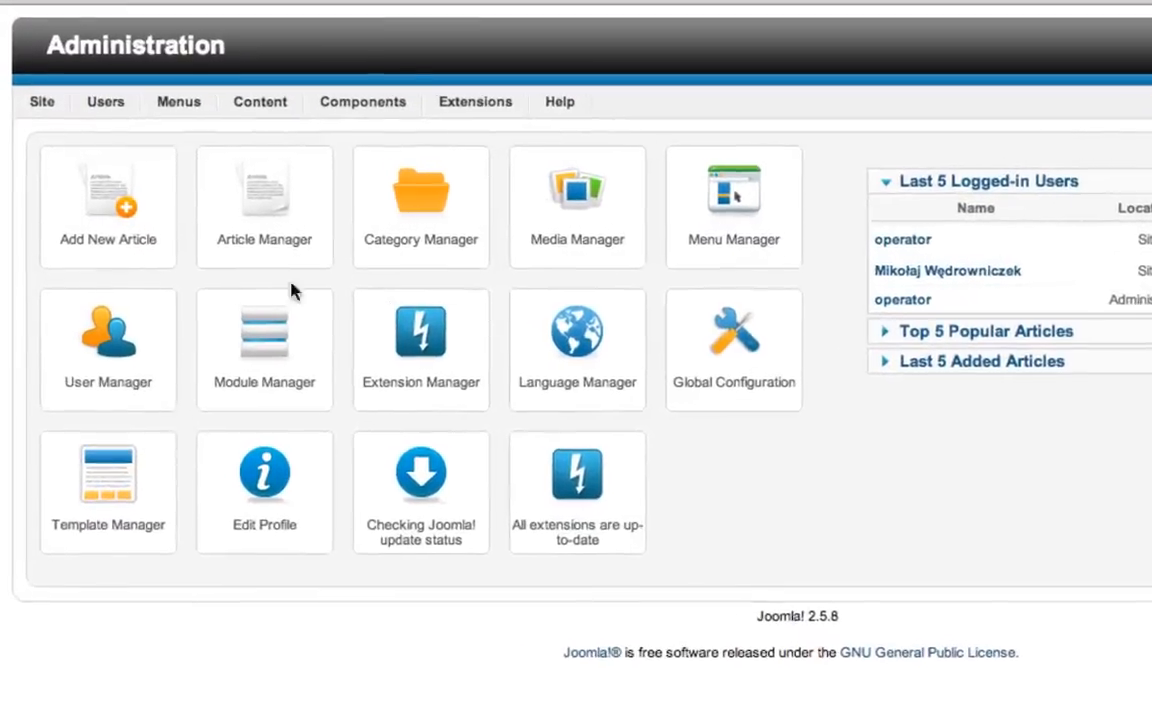
- Open the Privacy section of the JomSocial component's configuration
mouse_move(272, 133)
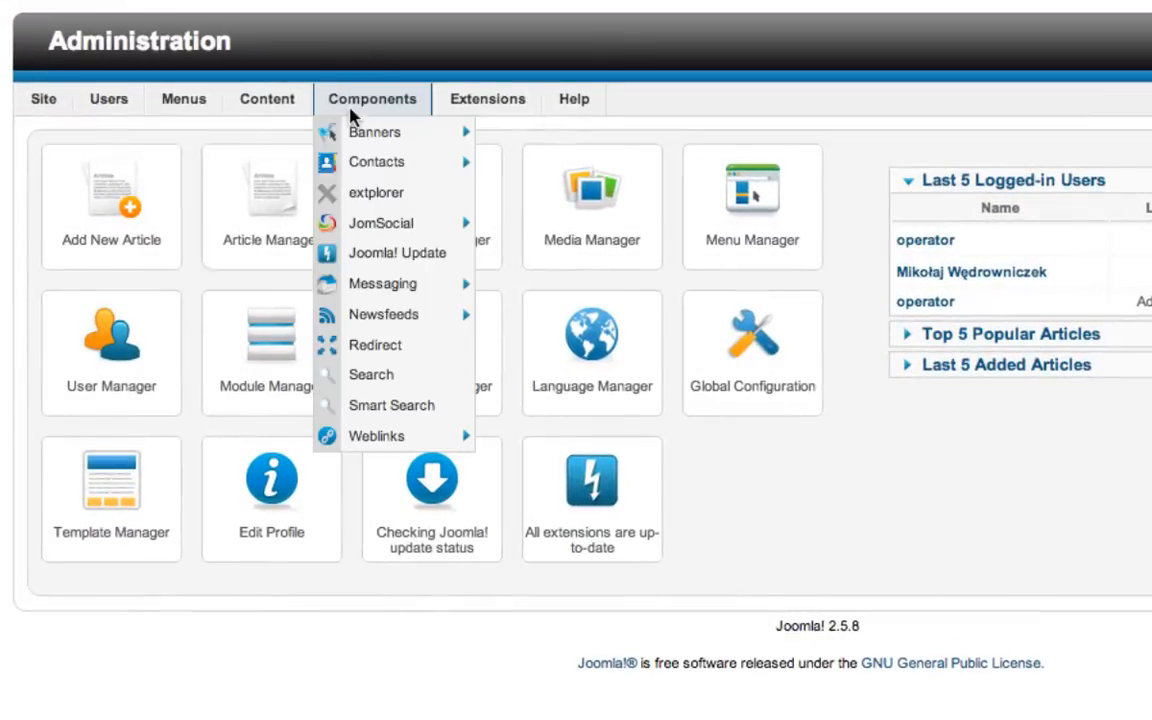
mouse_move(378, 222)
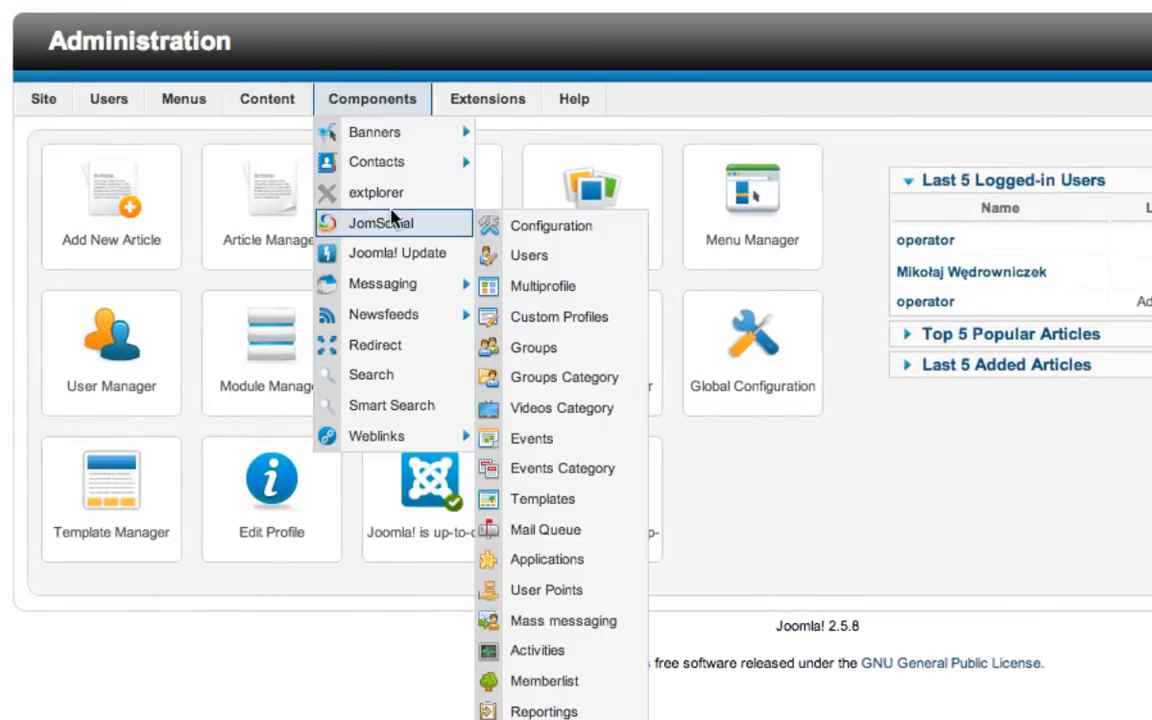
left_click(585, 228)
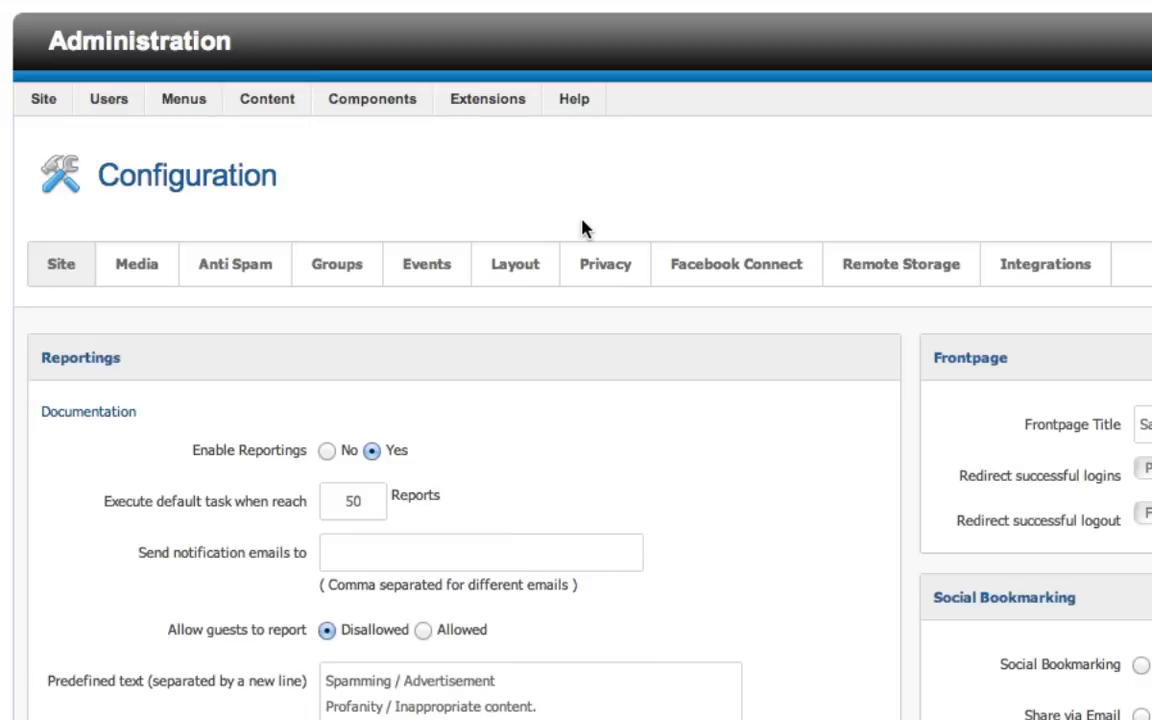
left_click(612, 266)
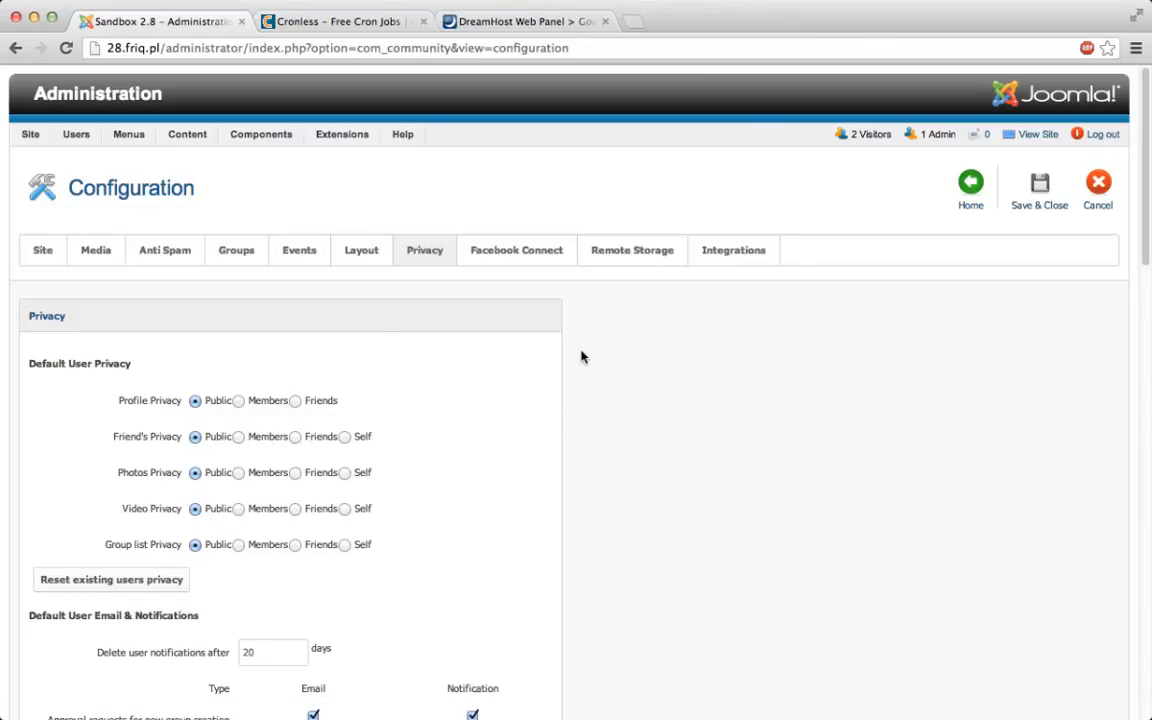
- Examine the default user email and notification settings in the JomSocial privacy configuration
scroll(572, 343, "down", 2)
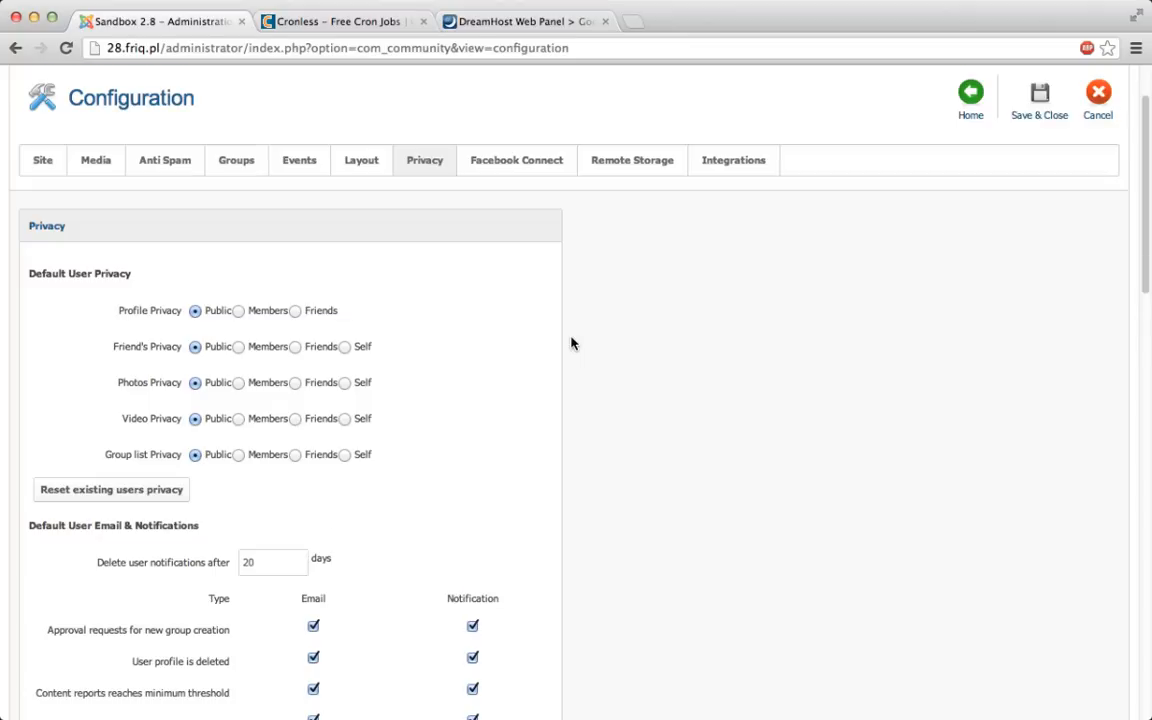
scroll(572, 343, "down", 6)
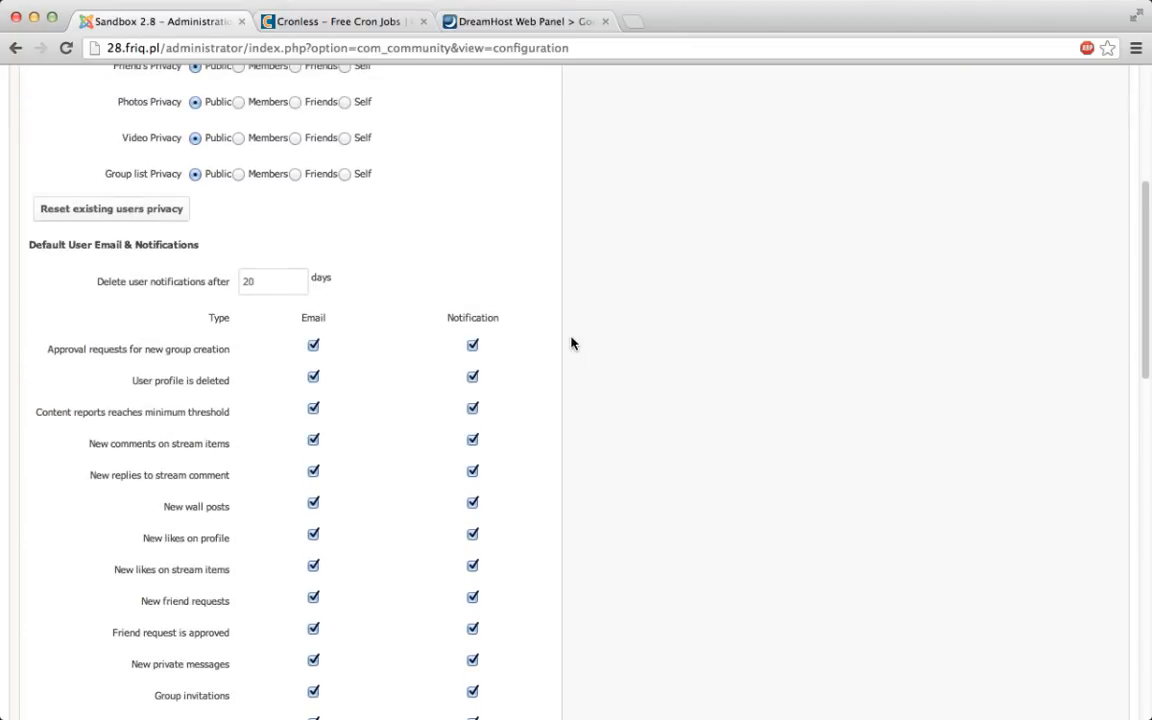
scroll(572, 343, "down", 4)
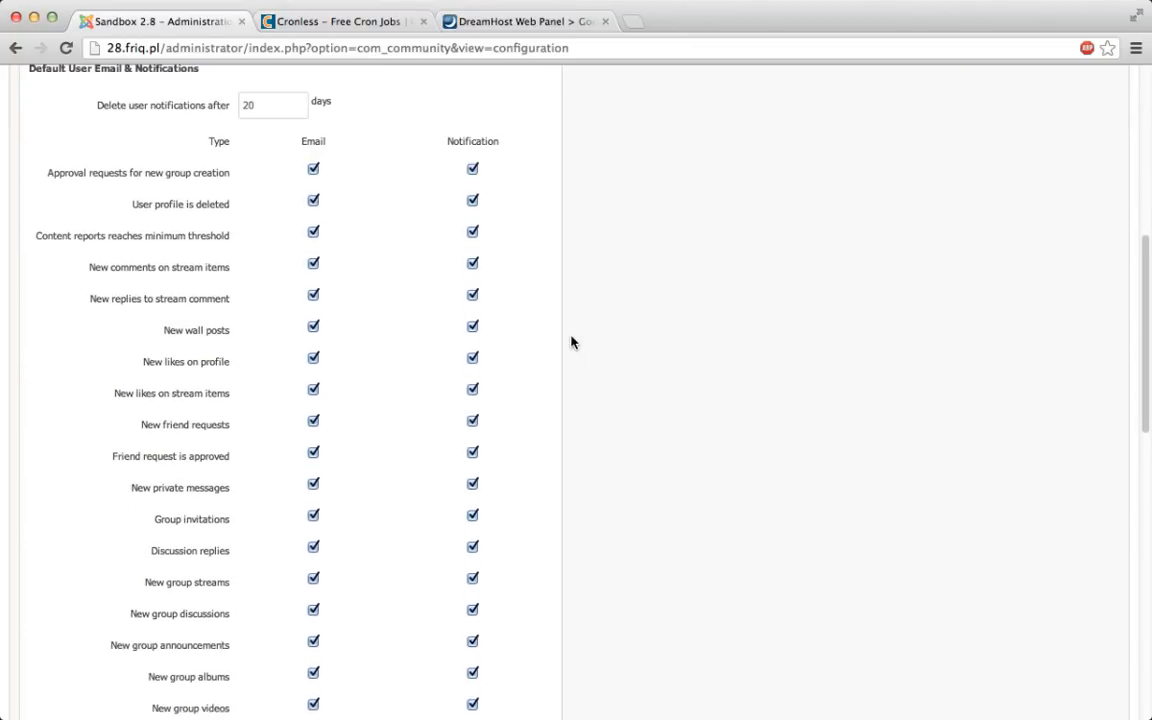
scroll(572, 343, "up", 1)
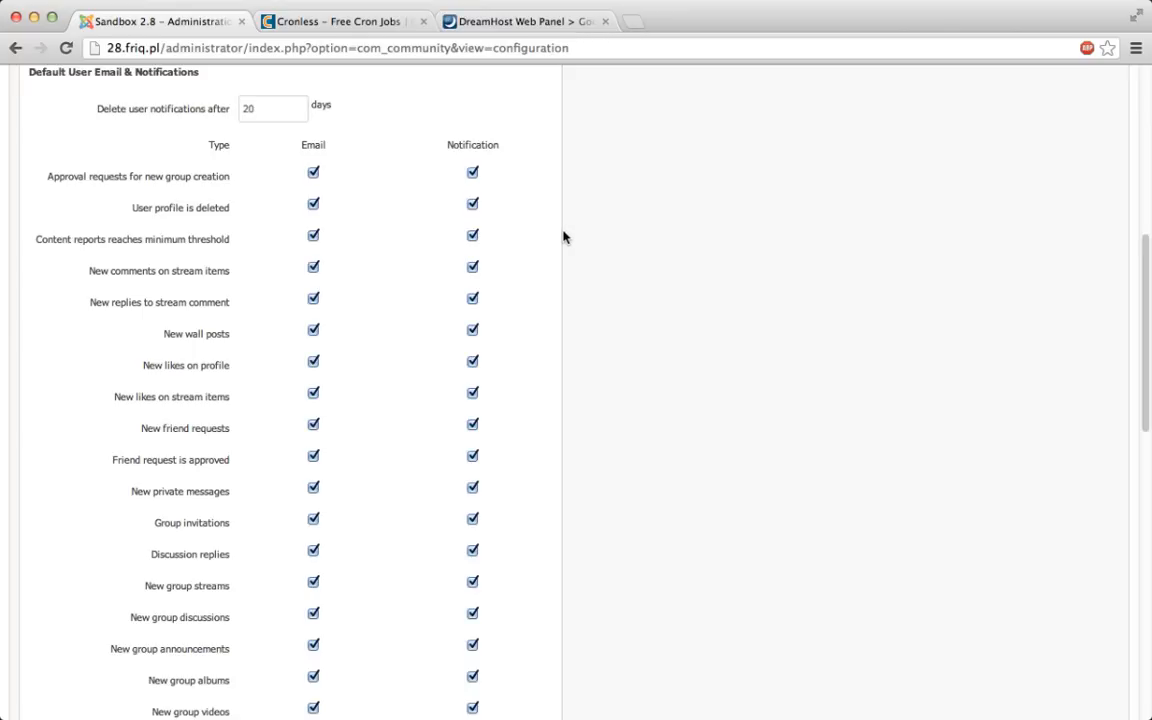
scroll(563, 236, "down", 1)
scroll(566, 236, "down", 2)
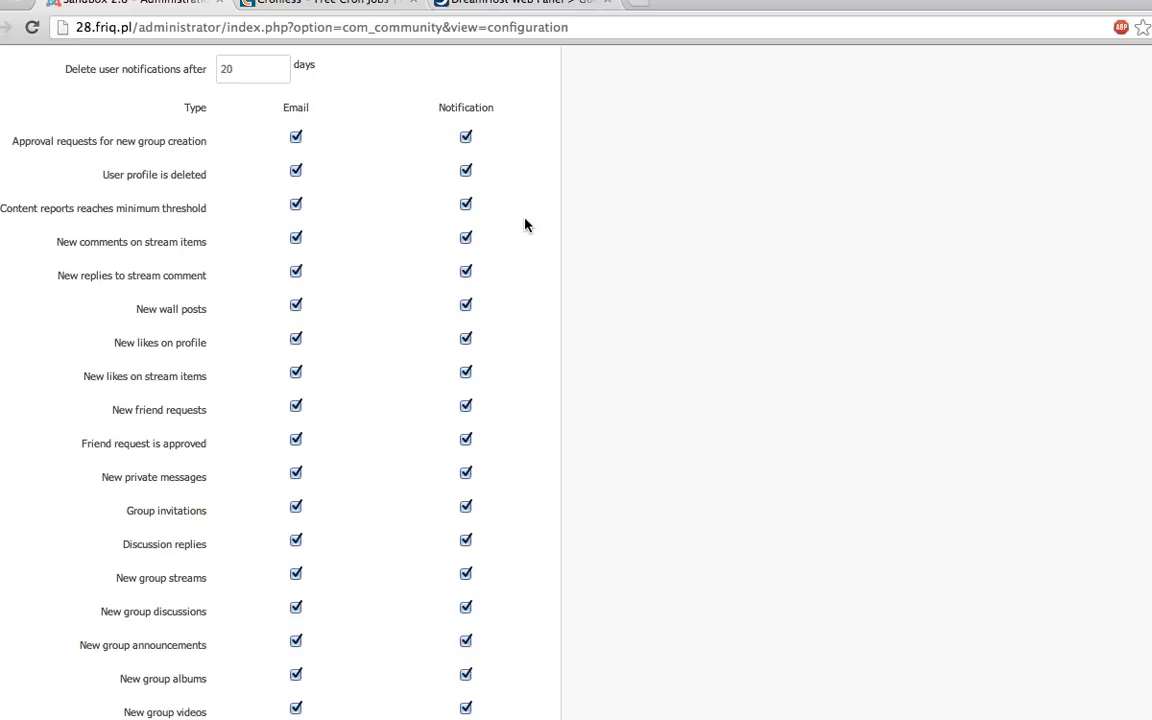
scroll(526, 224, "up", 6)
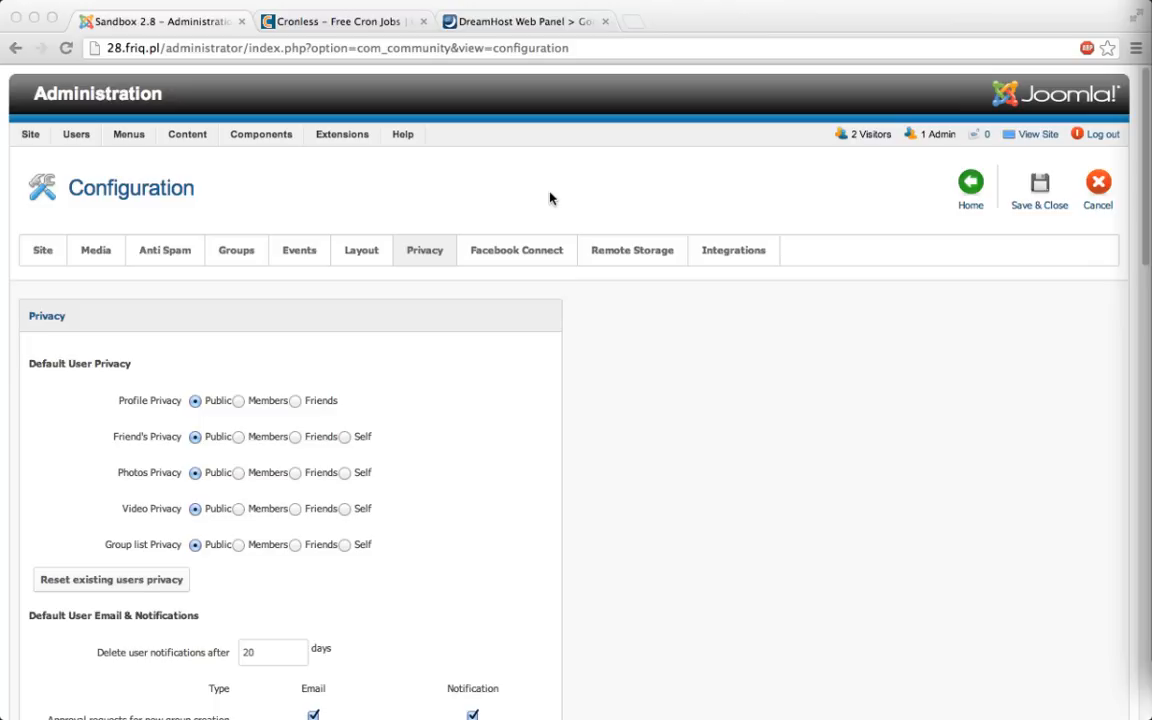
left_click(550, 202)
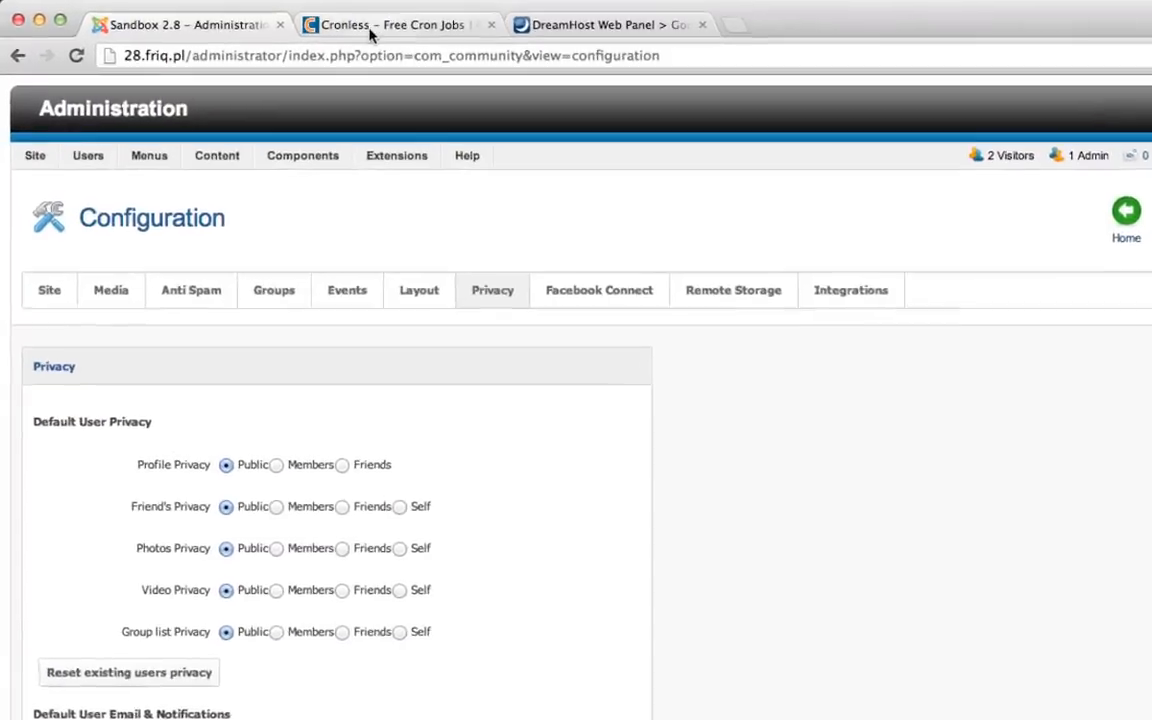
- Switch to Cronless and open the form for a new cron job
left_click(370, 32)
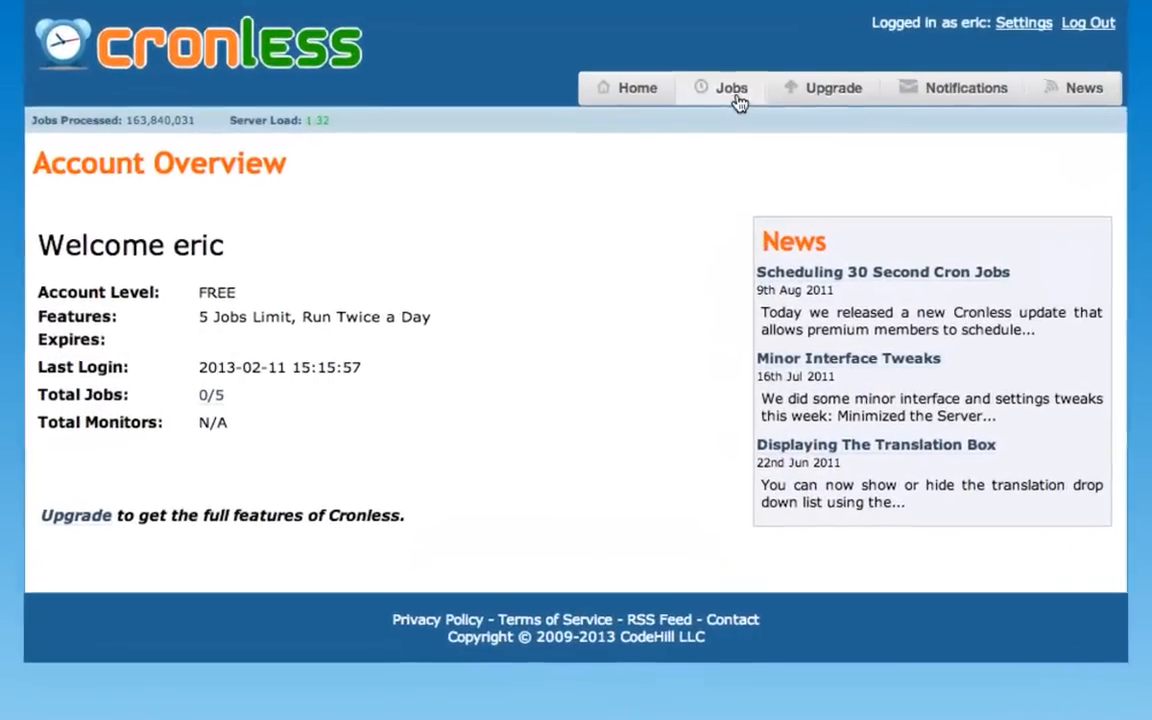
left_click(700, 150)
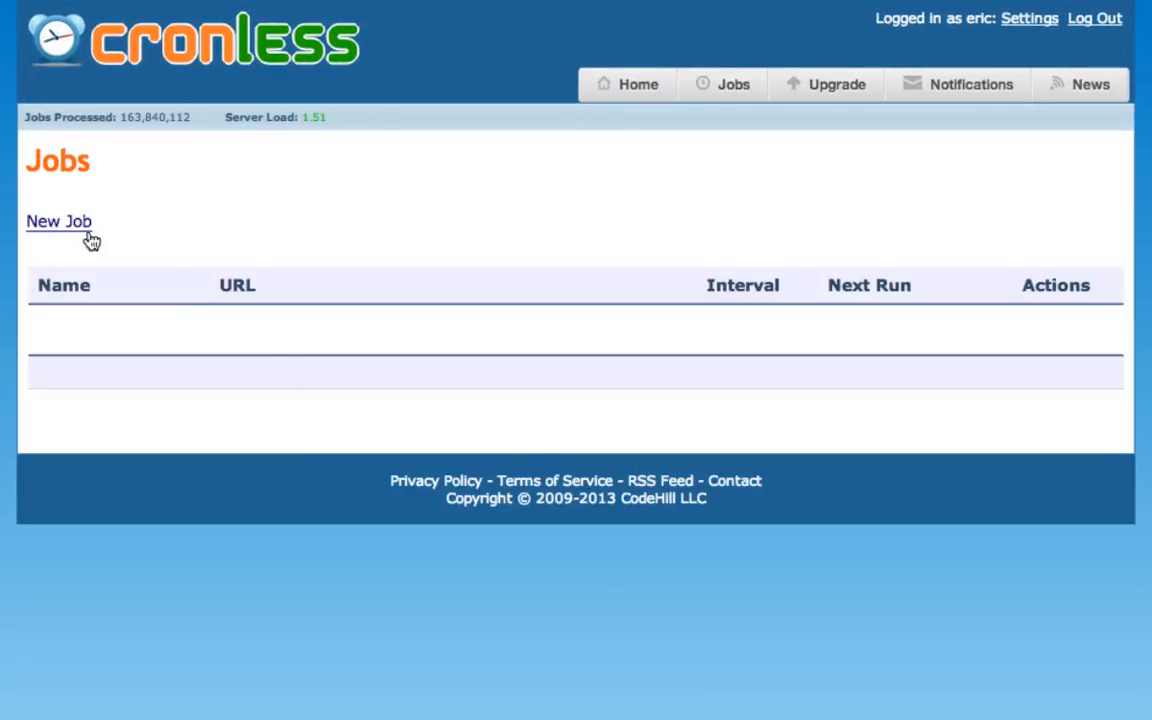
left_click(50, 222)
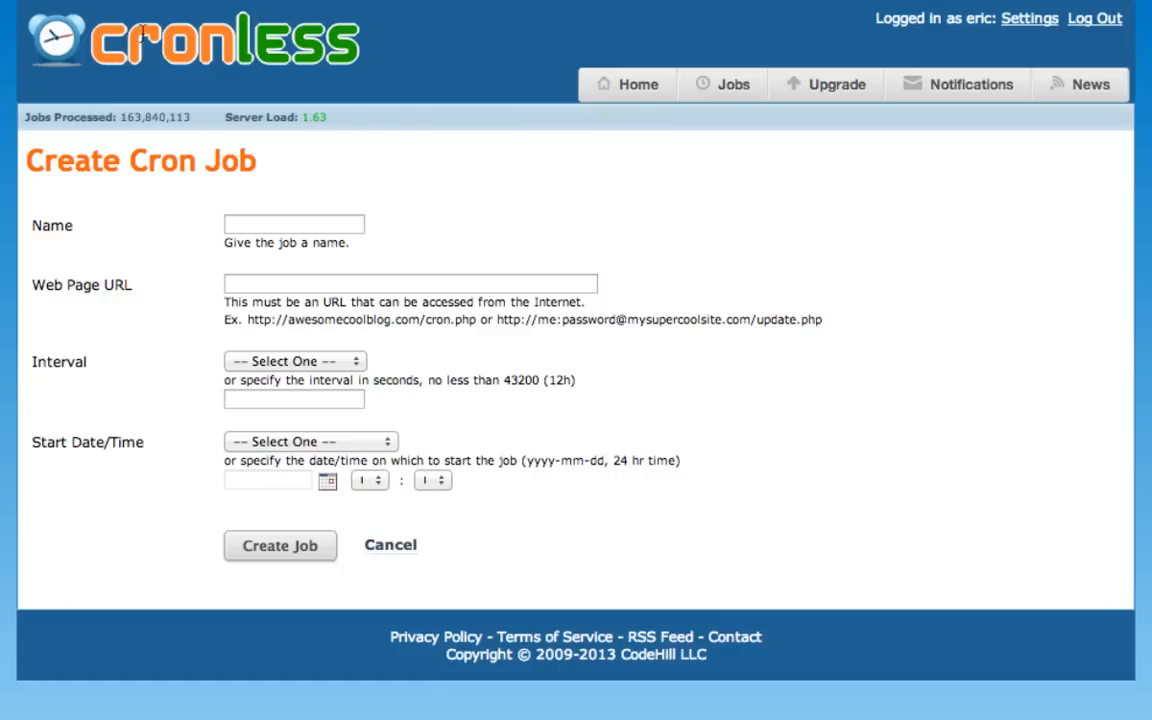
- Name the new cron job "JomSocial cron job"
left_click(266, 222)
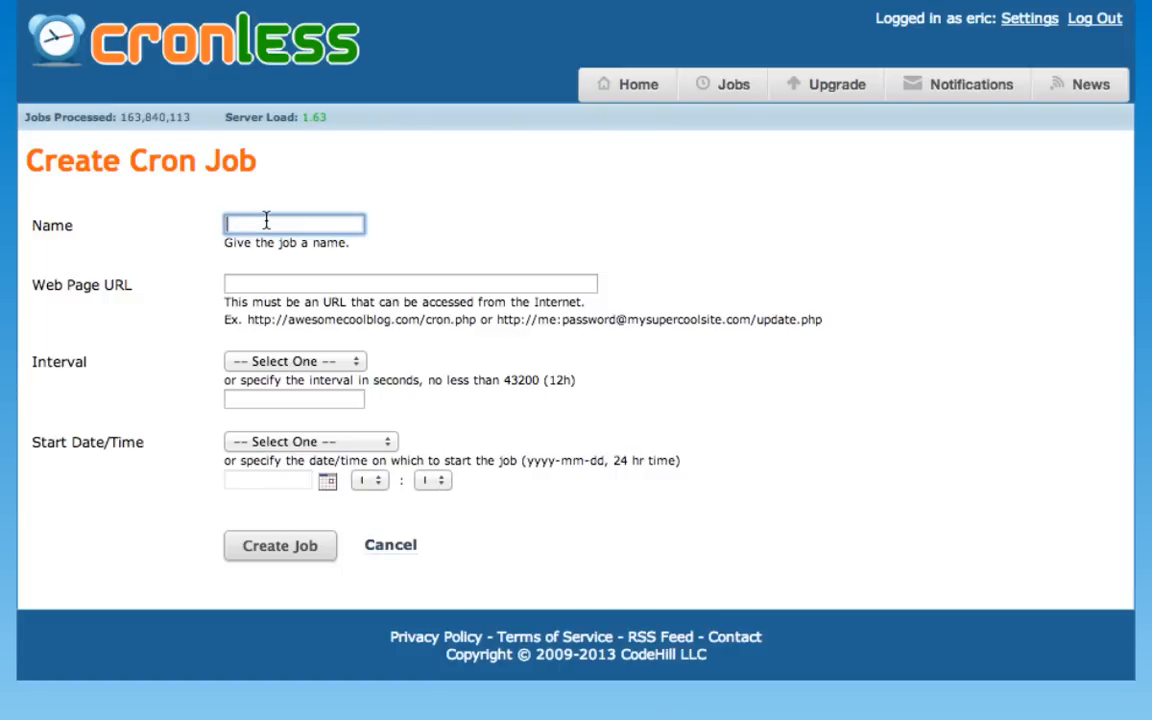
type("Jomsocial cron job")
key("Left")
key("Left")
key("Left")
key("Left")
key("Left")
key("Left")
key("Left")
key("Left")
key("Left")
key("Left")
key("Left")
key("Left")
key("Left")
key("Left")
key("Left")
key("Right")
key("Right")
key("Right")
key("Right")
key("Right")
key("BackSpace")
key("BackSpace")
type("So")
key("Tab")
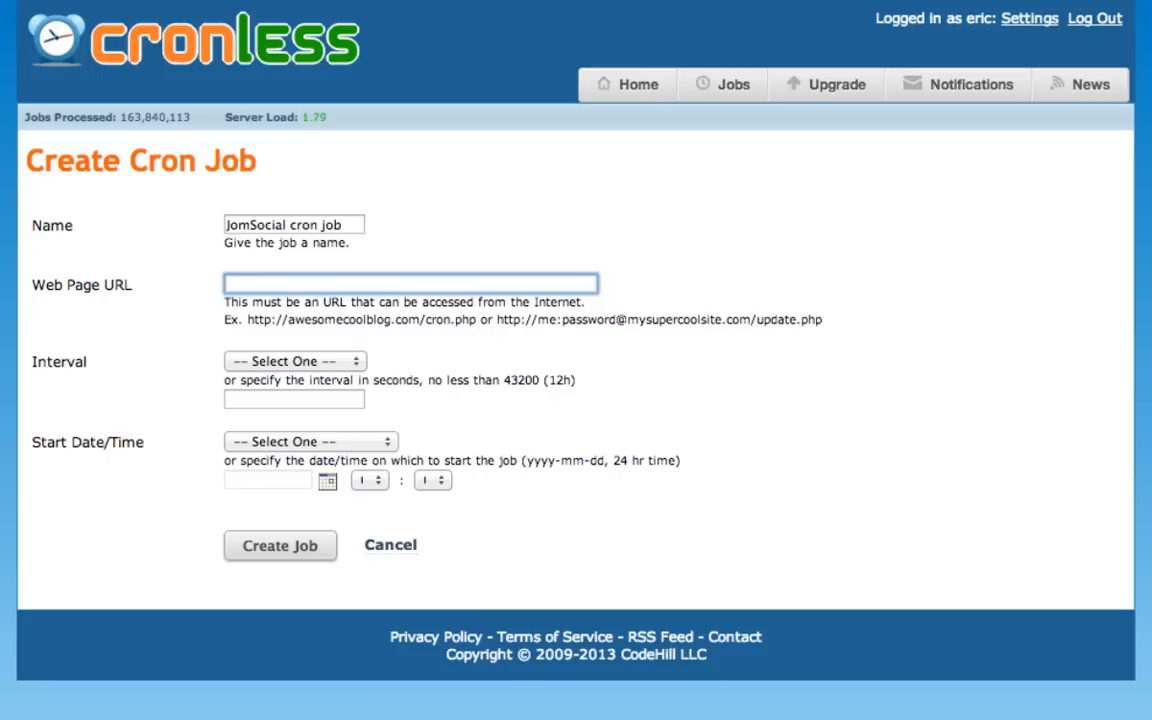
- Enter 28.friq.pl/index.php?option=com_community&task=cron as the job's web page URL
type("28.friq")
type(".pl/ind")
type("ex.php")
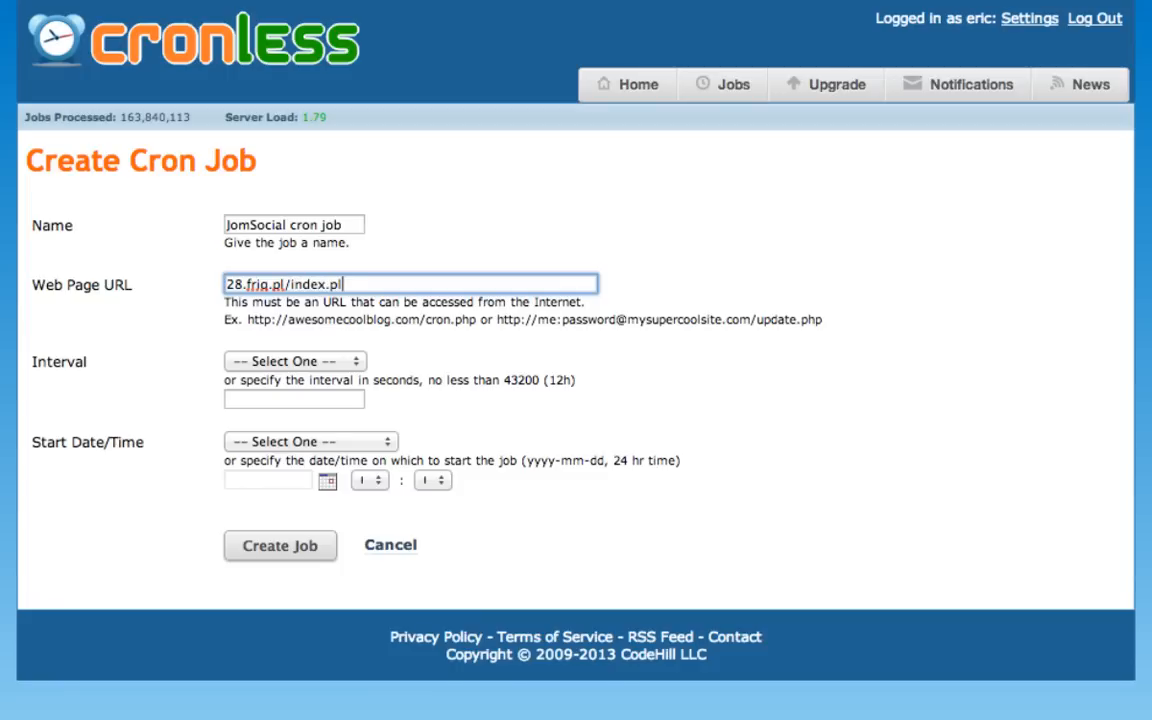
type("?option=com_")
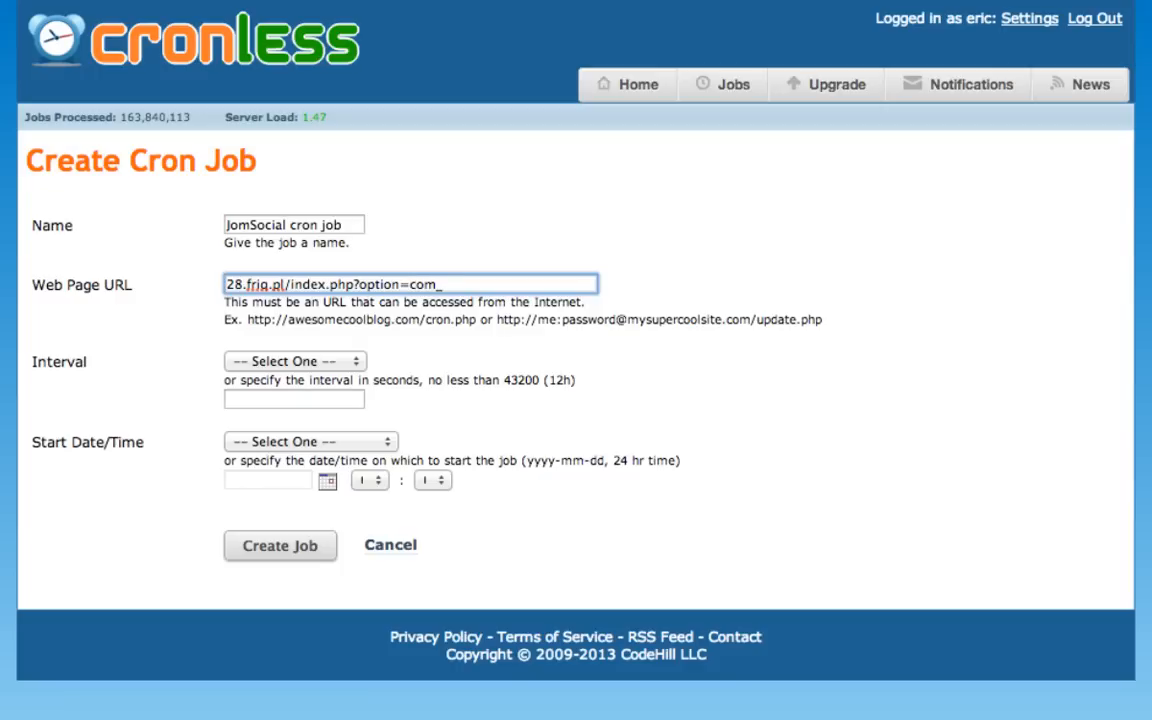
type("community&task")
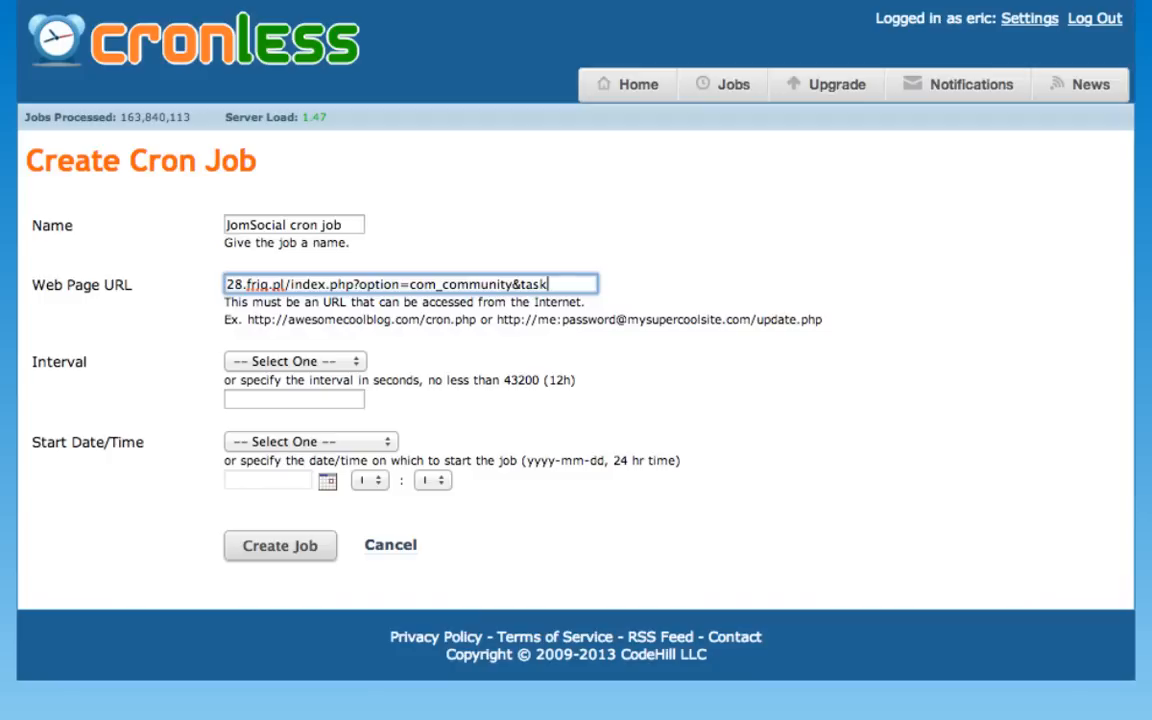
type("=cron")
- Highlight the part of the job's URL after the domain, /index.php?option=com_community&task=cron
key("alt+shift+Left")
key("alt+shift+Left")
key("alt+shift+Left")
key("alt+shift+Left")
key("alt+shift+Left")
key("alt+shift+Left")
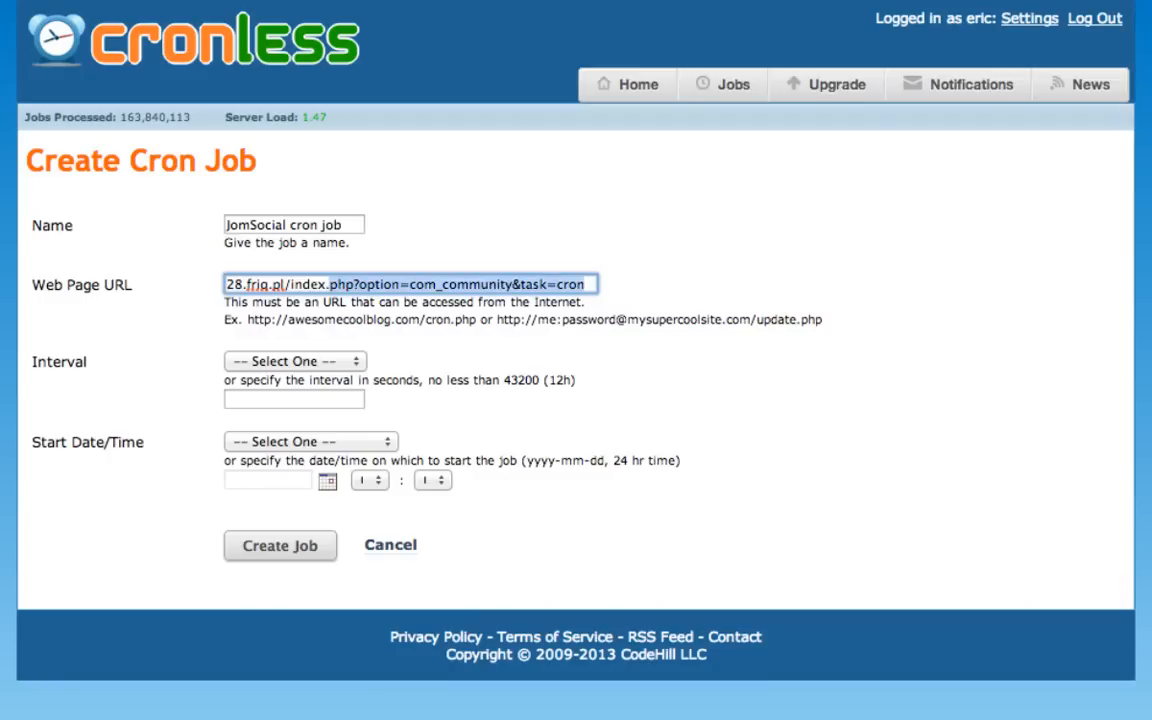
key("shift+Left")
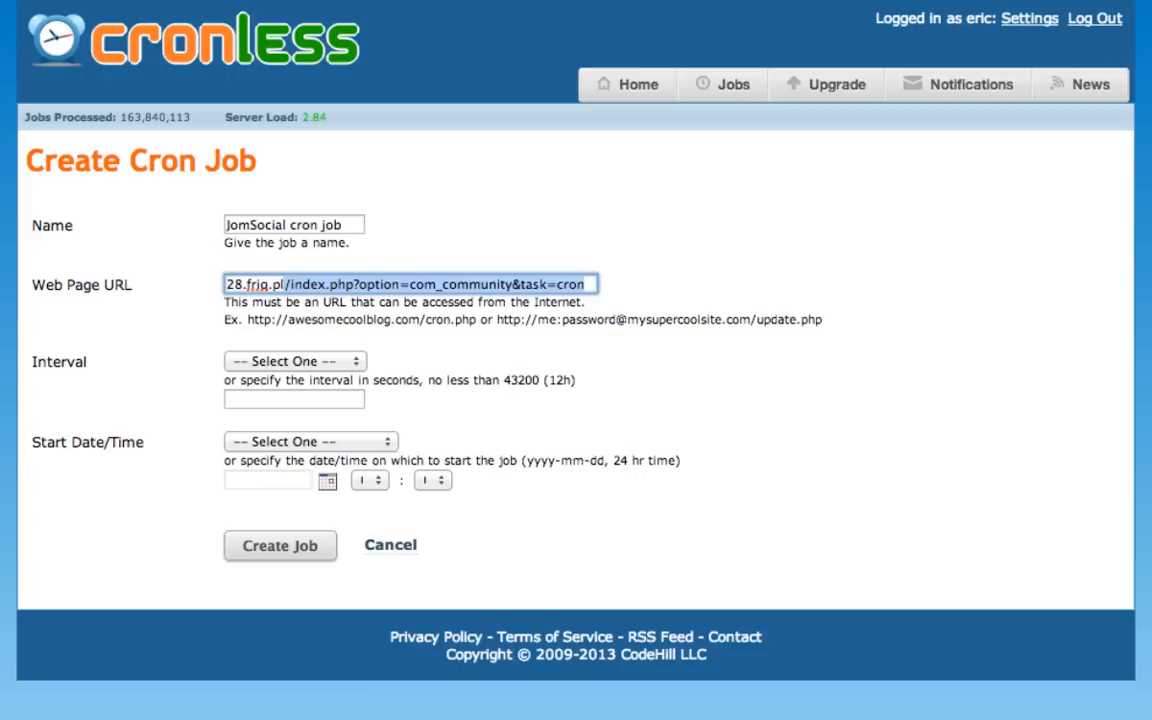
left_click(505, 378)
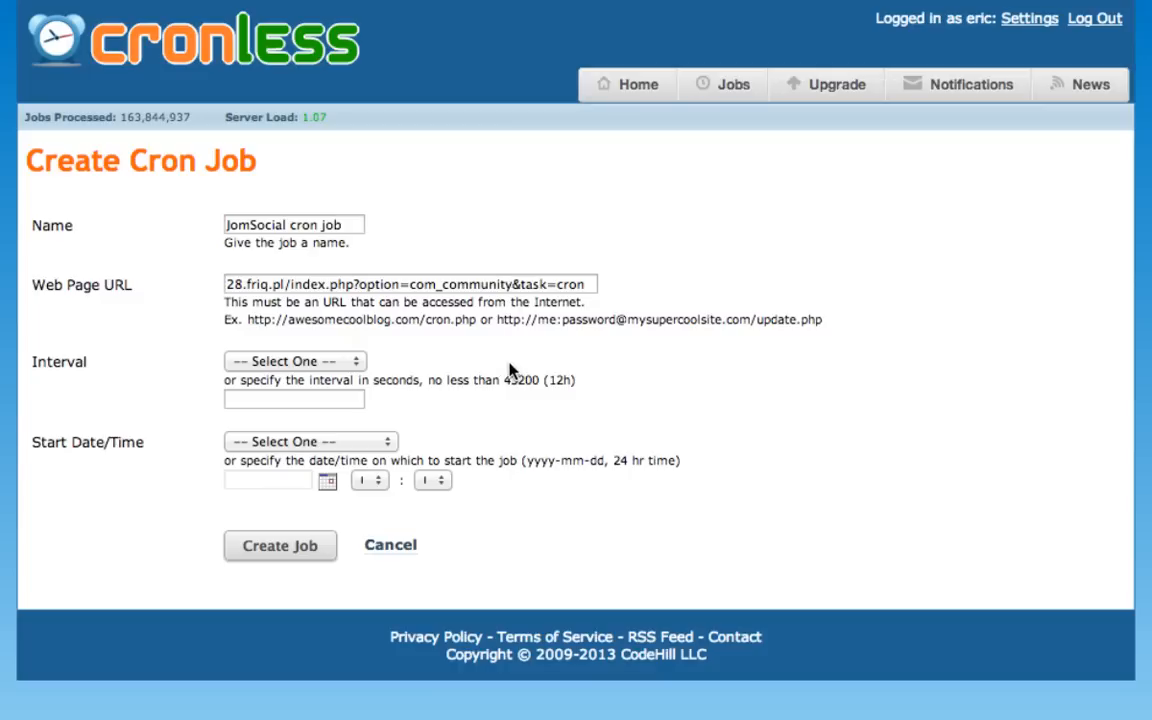
- Create the job with an interval of 300 seconds and a start time of Now, and check its listed interval
left_click(279, 397)
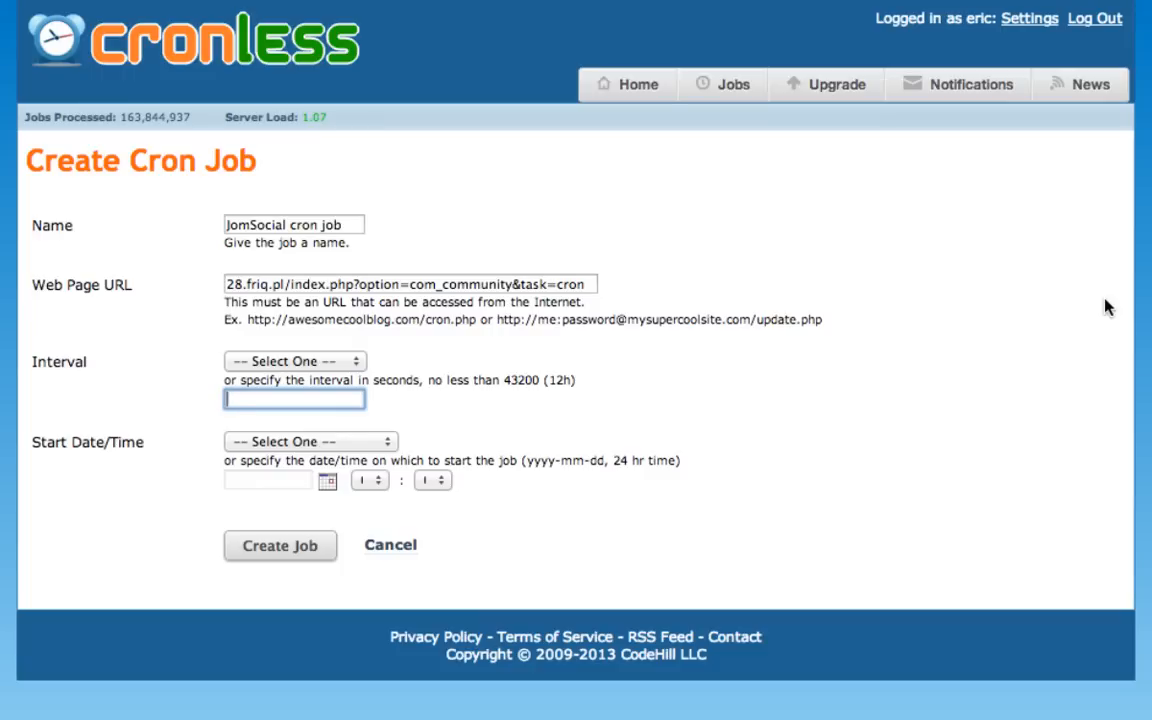
type("3000")
key("BackSpace")
left_click(341, 447)
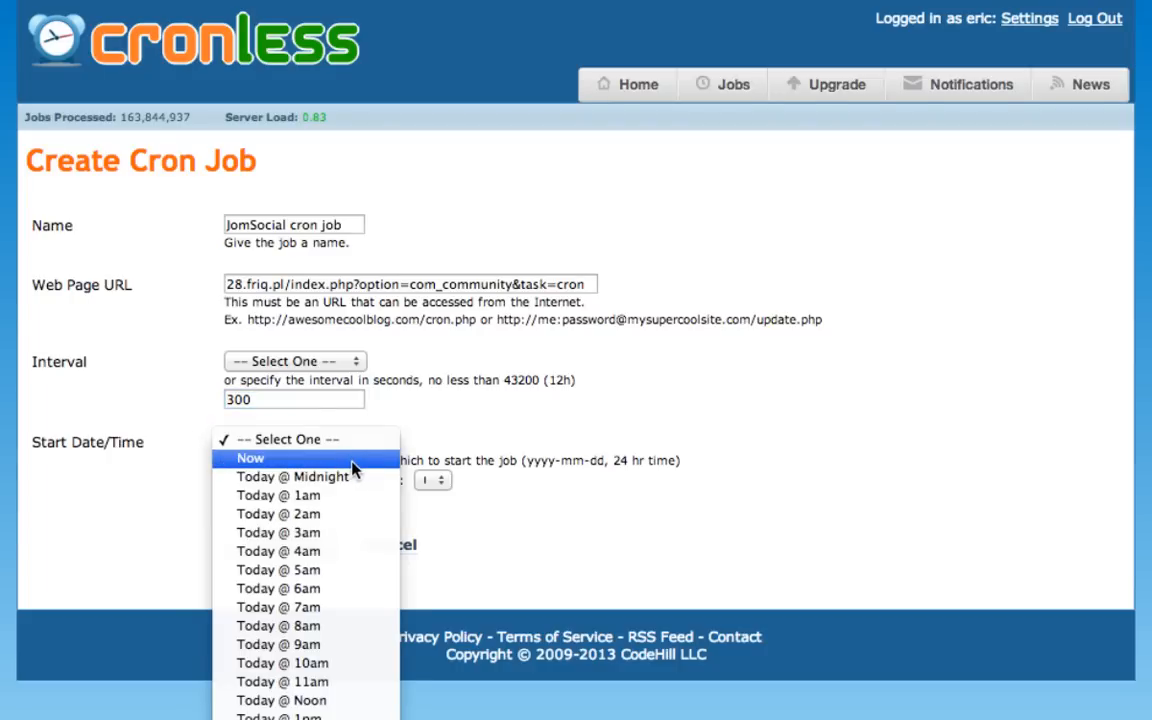
left_click(386, 460)
left_click(303, 546)
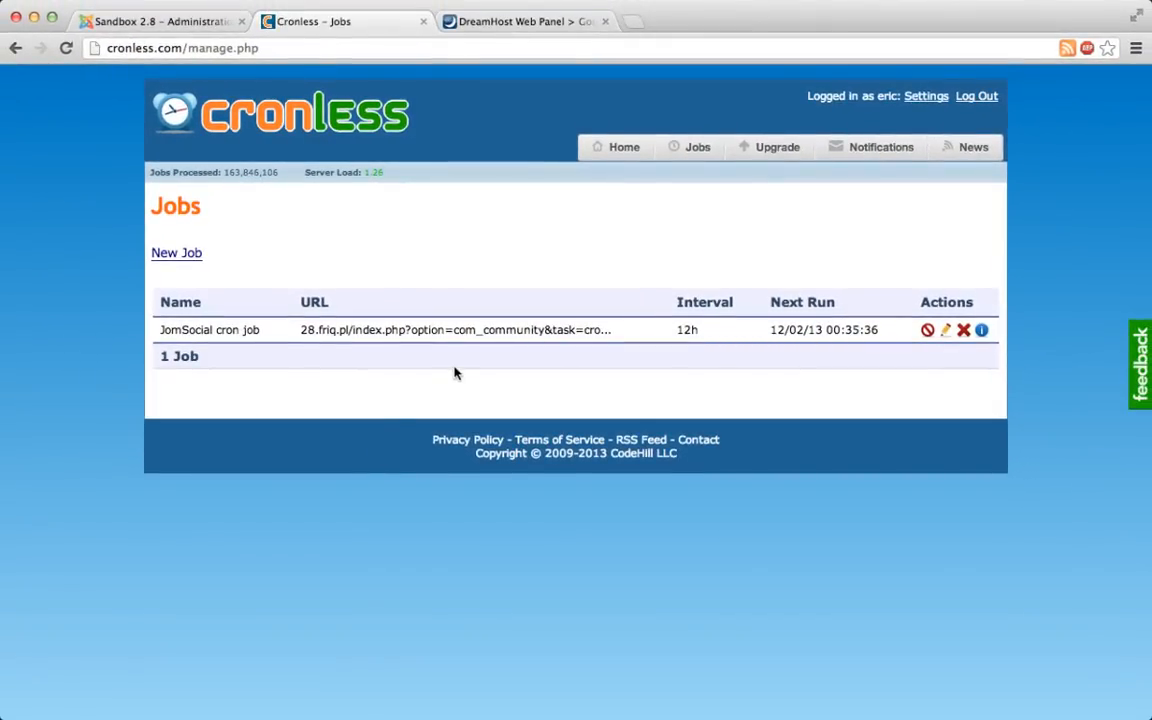
left_click_drag(701, 331, 681, 330)
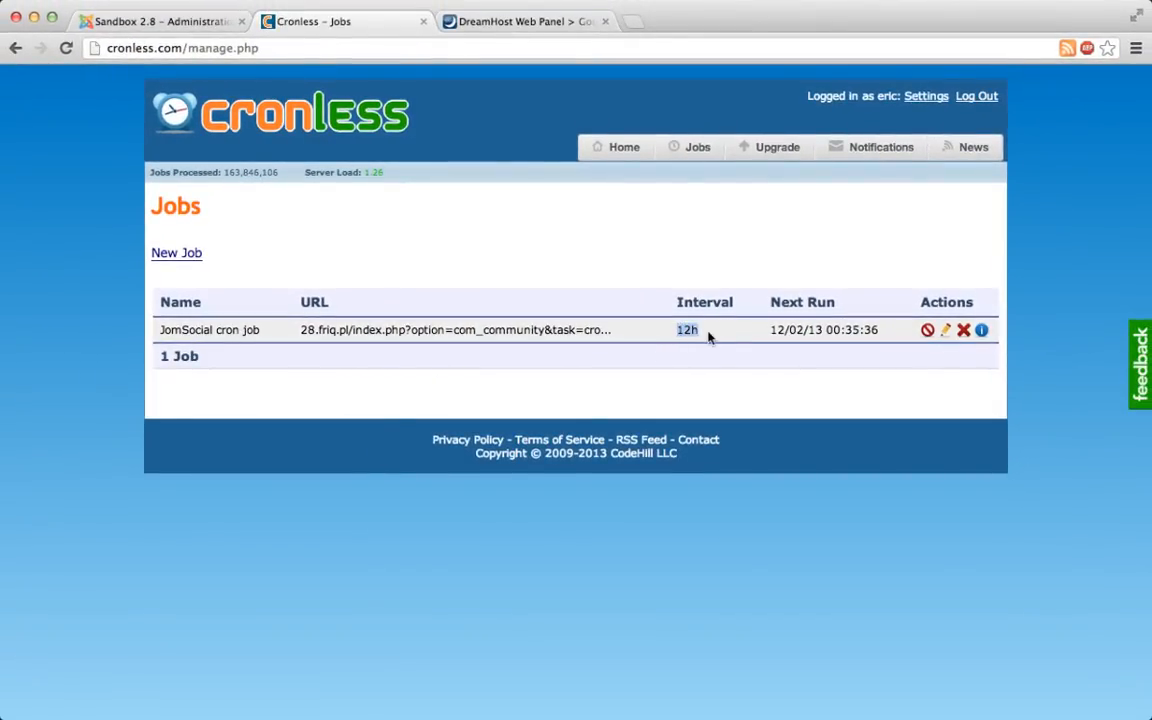
left_click(710, 337)
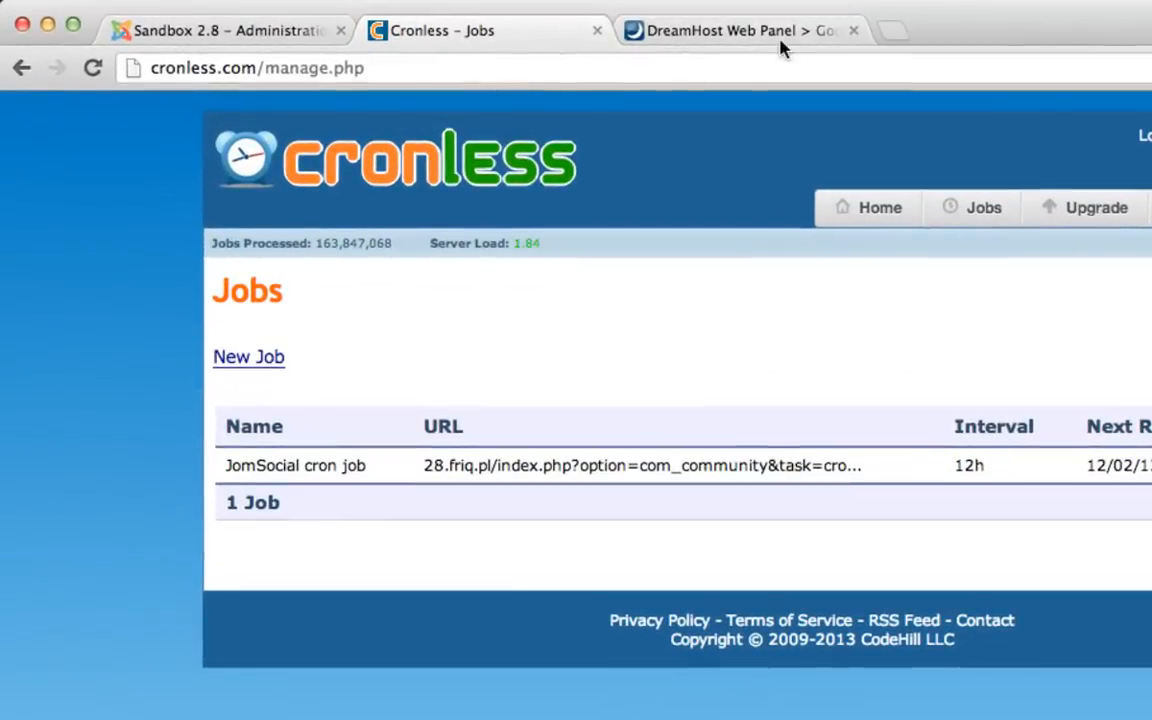
- Switch to the DreamHost panel and open the form for a new cron job in its Cron Jobs section
left_click(720, 28)
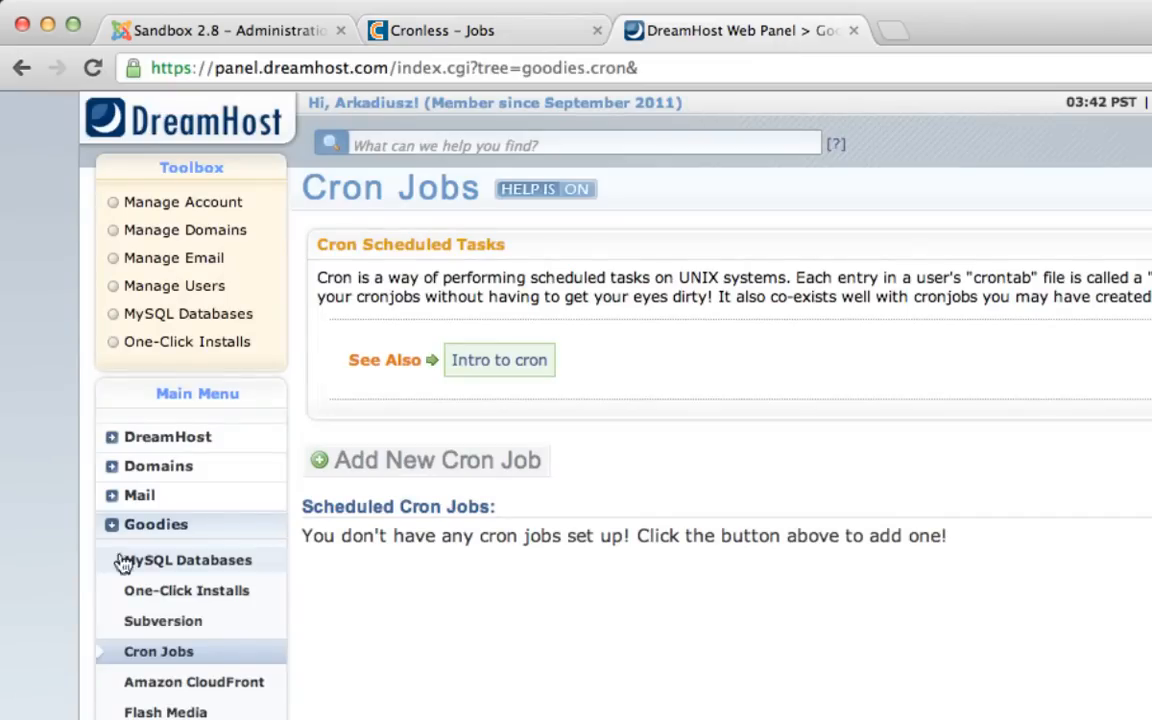
left_click(156, 660)
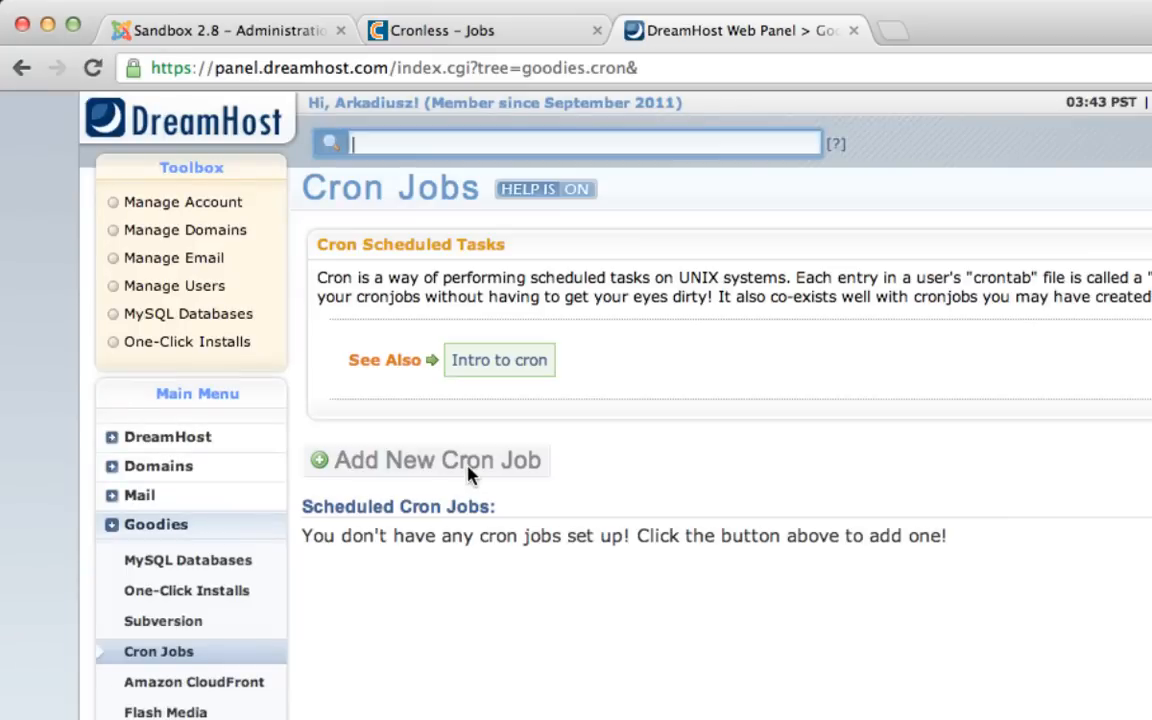
left_click(470, 472)
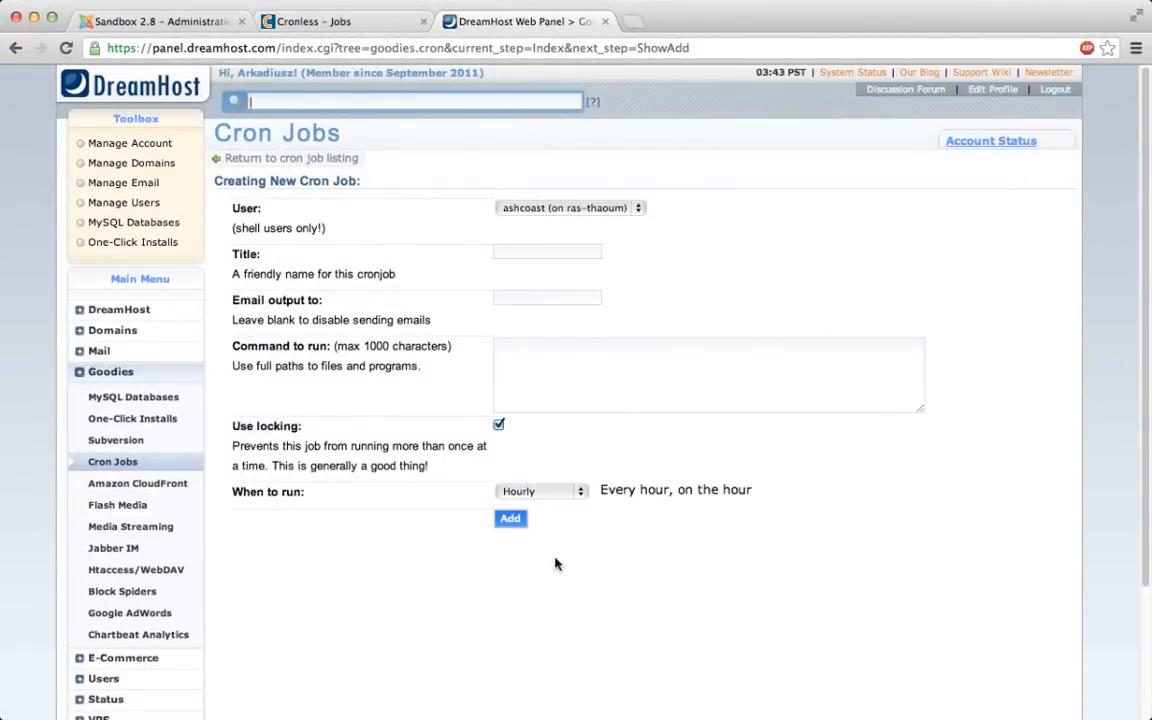
- Title the new DreamHost cron job "JomSocial cron job"
left_click(563, 252)
type("JomSocial.")
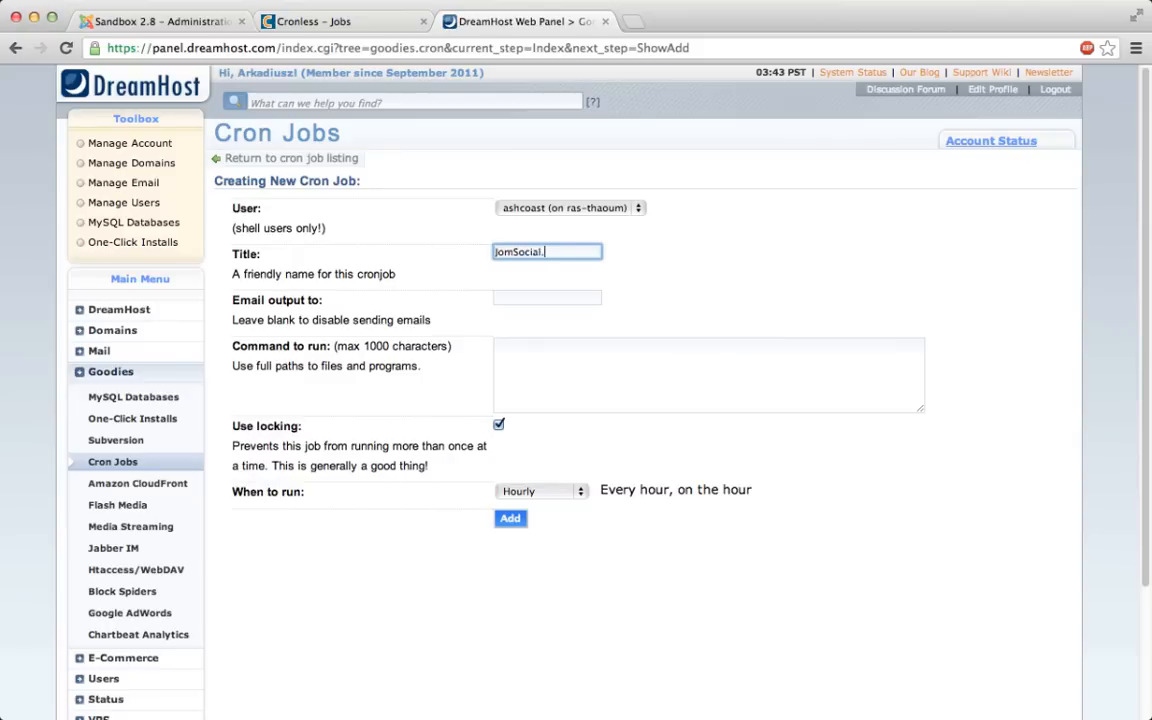
key("BackSpace")
type("cron job")
key("Tab")
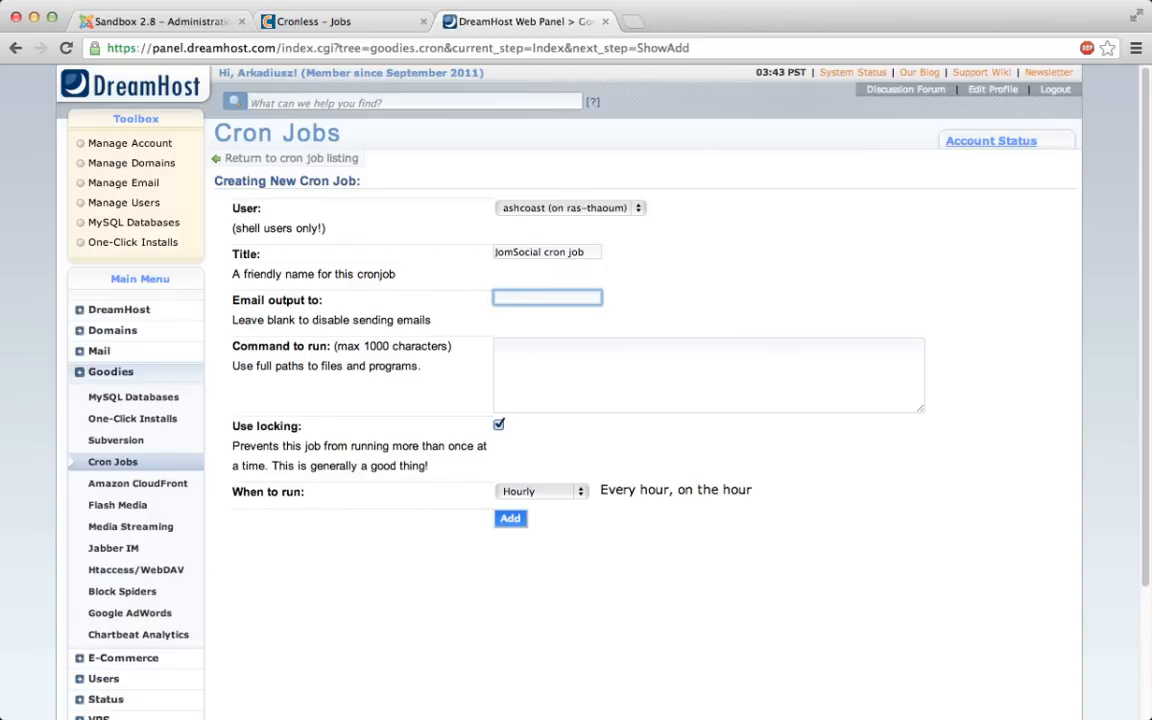
- Open documentation.jomsocial.com in a new tab and go to its Setting up Cron Job article
left_click(497, 346)
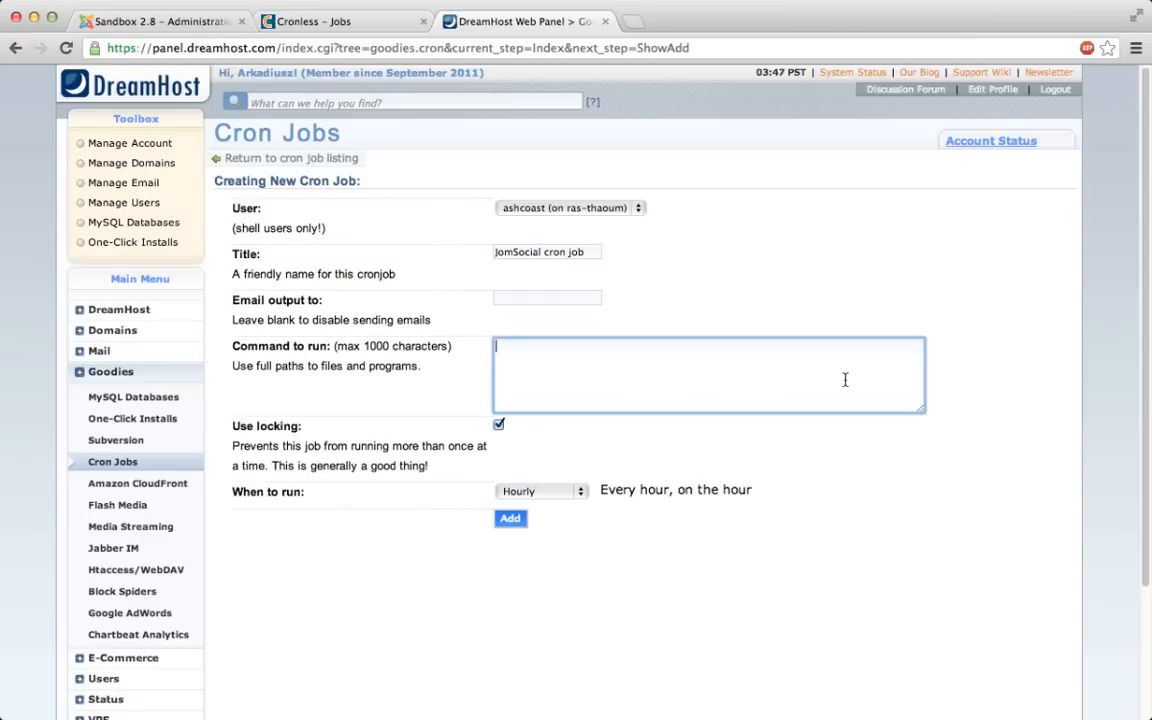
key("super+t")
type("documentation.jomsocial.com")
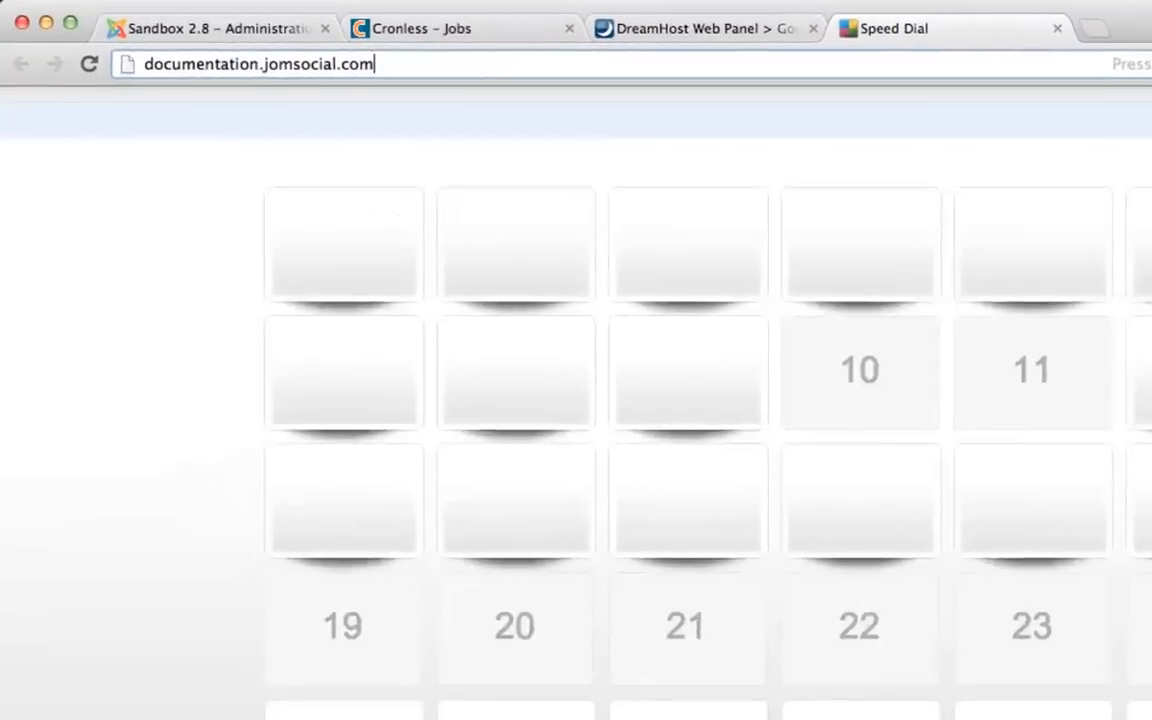
key("Return")
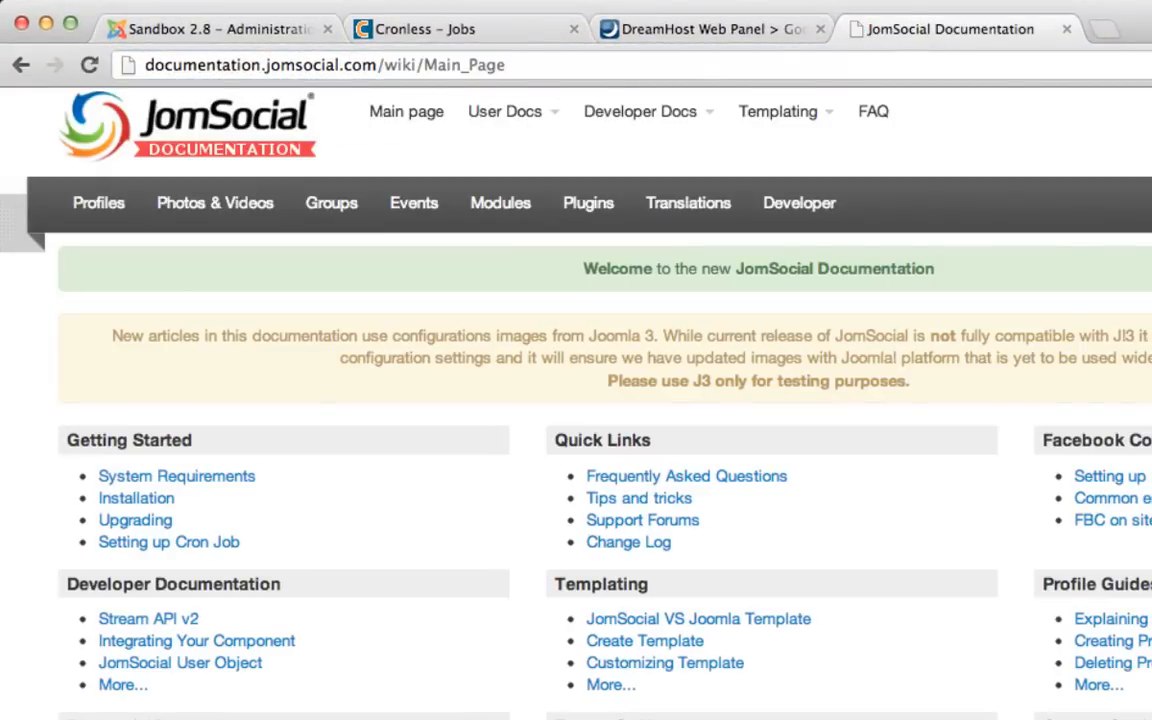
left_click(205, 548)
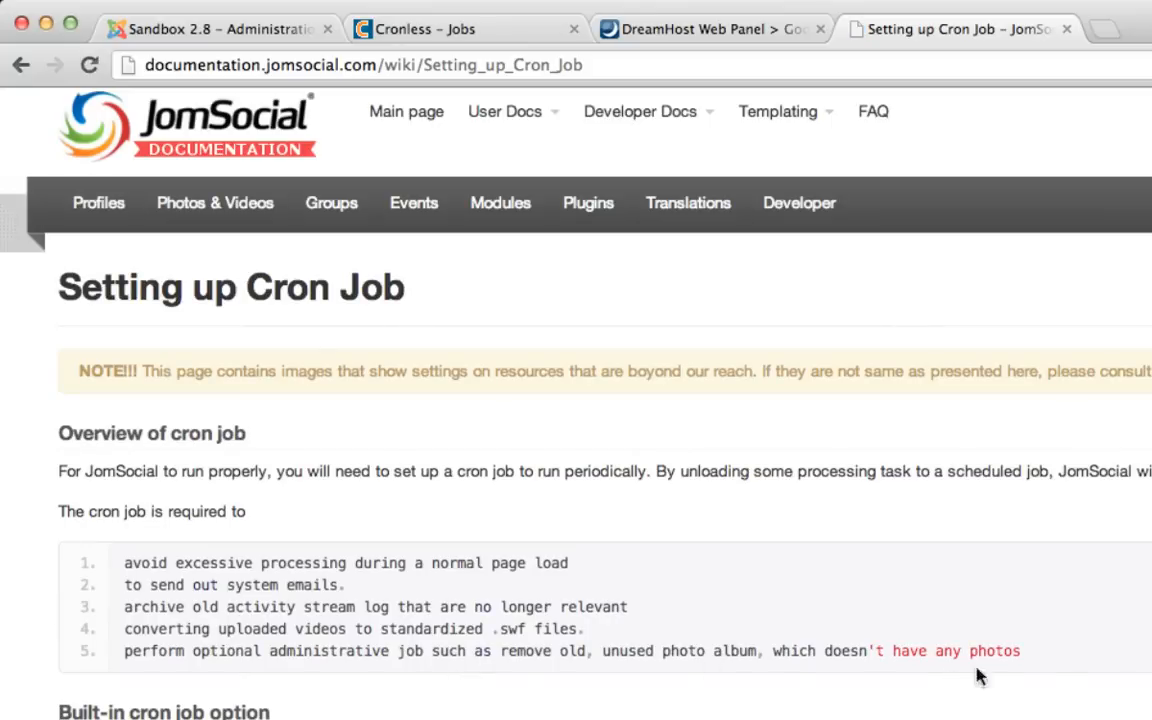
- Find the Cron on Linux Systems commands in the article and examine the lynx -source and wget -O /dev/null variants
scroll(1078, 662, "down", 5)
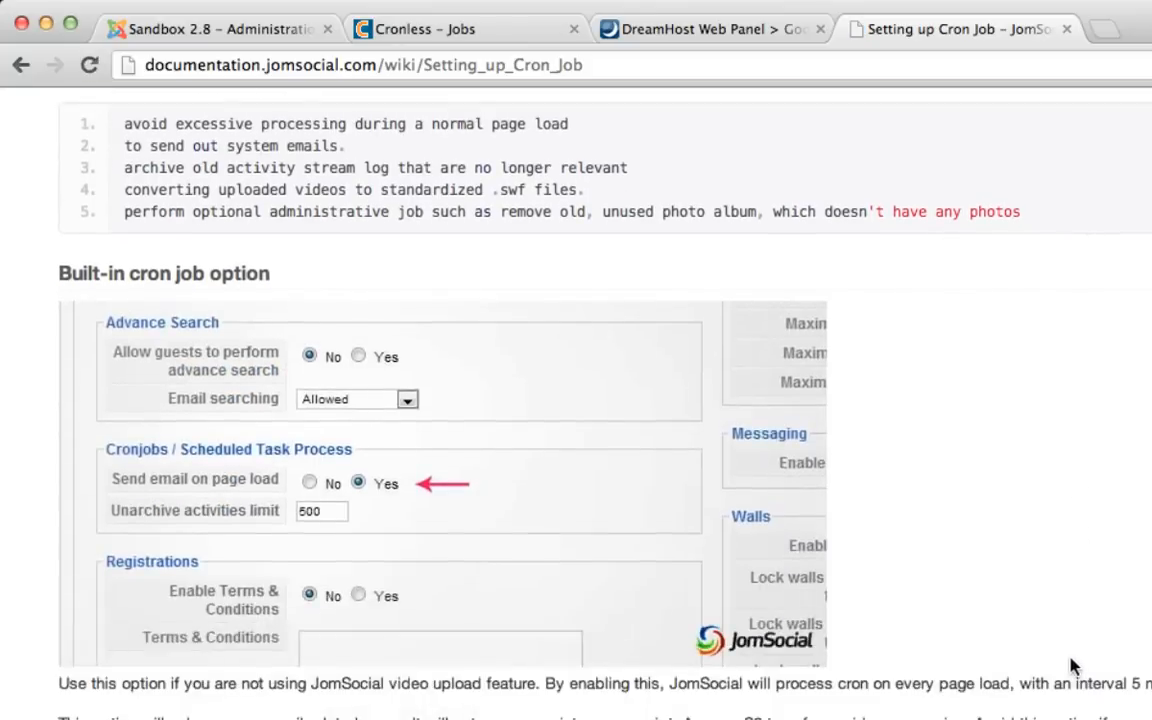
scroll(1070, 665, "down", 5)
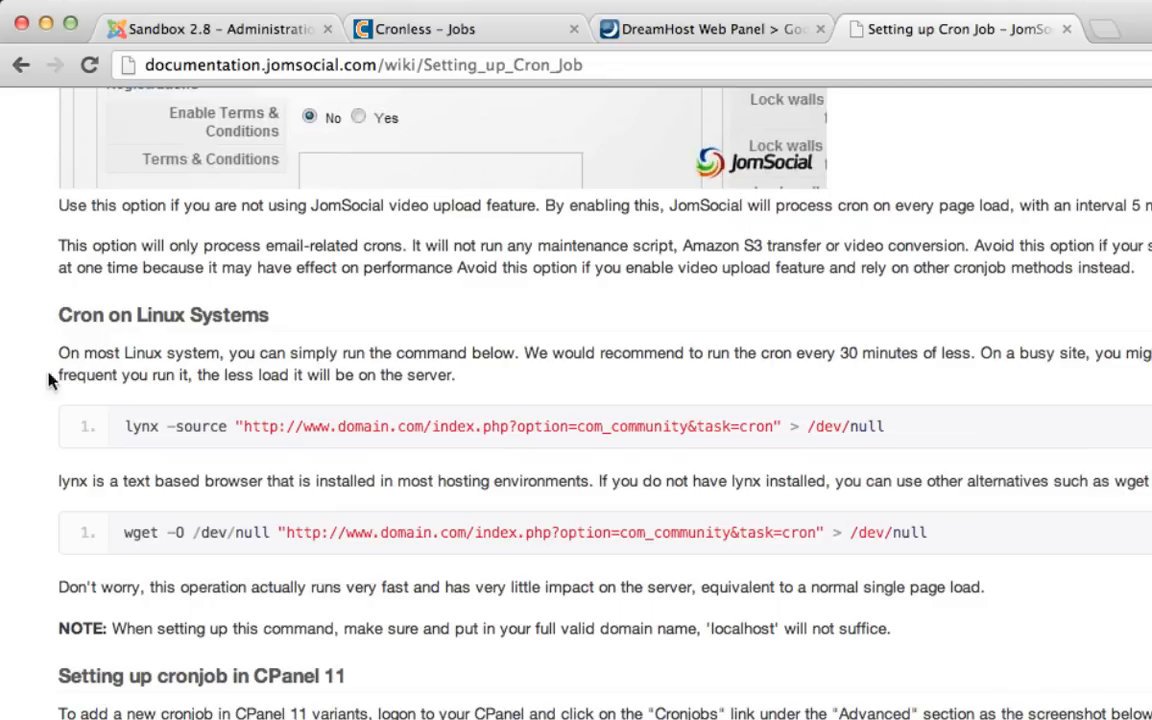
left_click_drag(150, 427, 228, 427)
left_click_drag(124, 532, 268, 532)
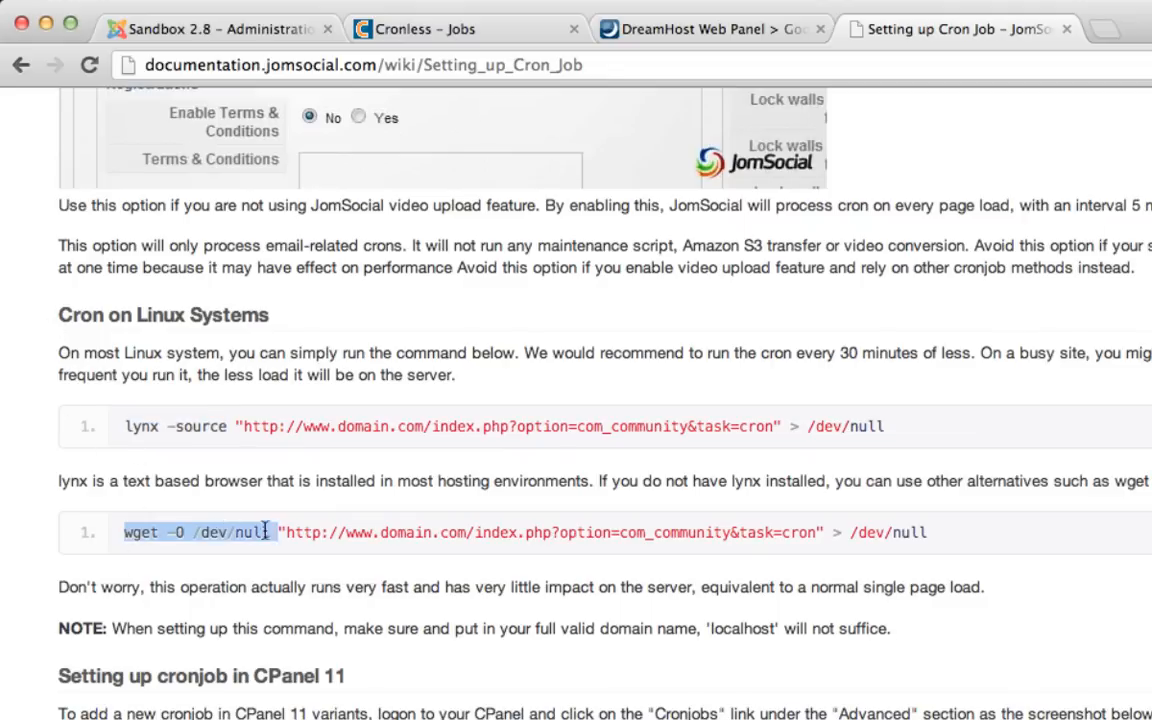
left_click(229, 534)
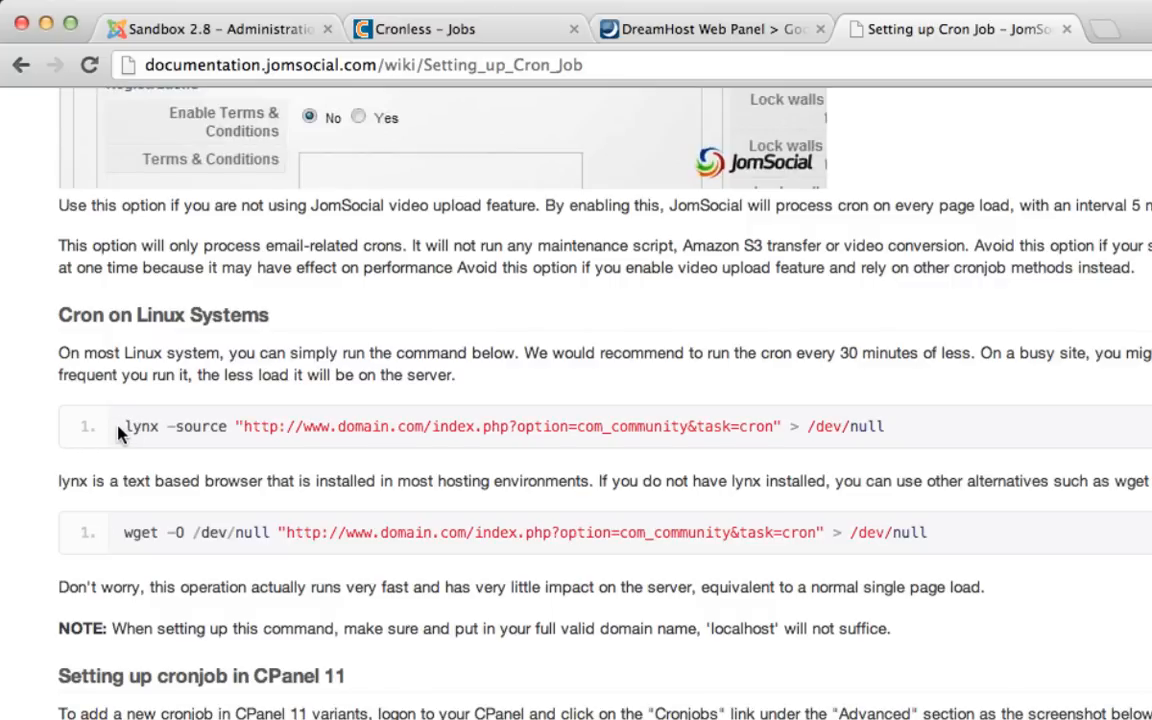
- Copy the full lynx command from the article into the DreamHost cron job's command to run
left_click_drag(121, 429, 938, 440)
key("super+c")
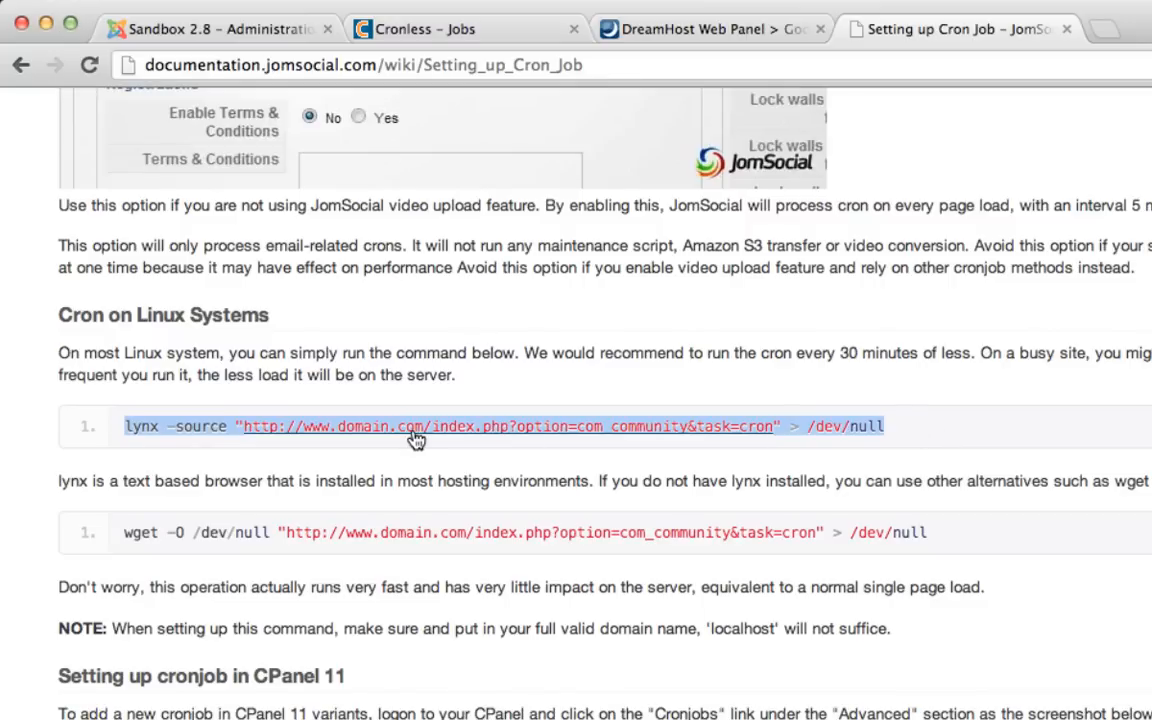
left_click(600, 29)
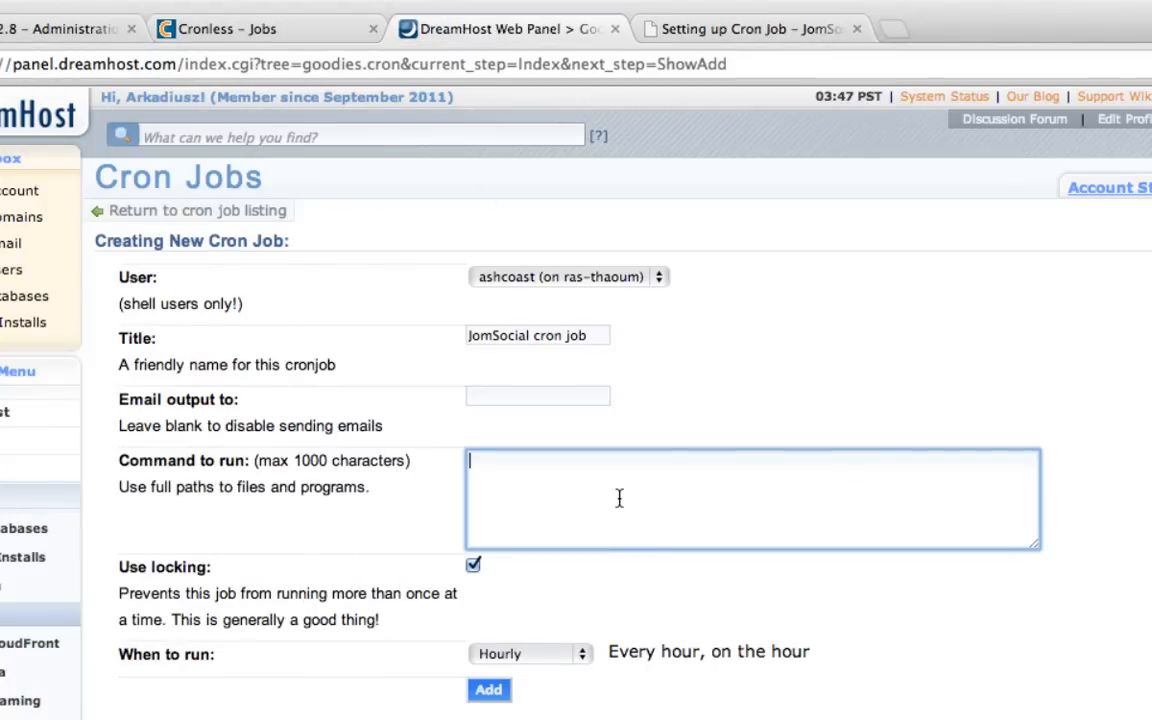
key("super+v")
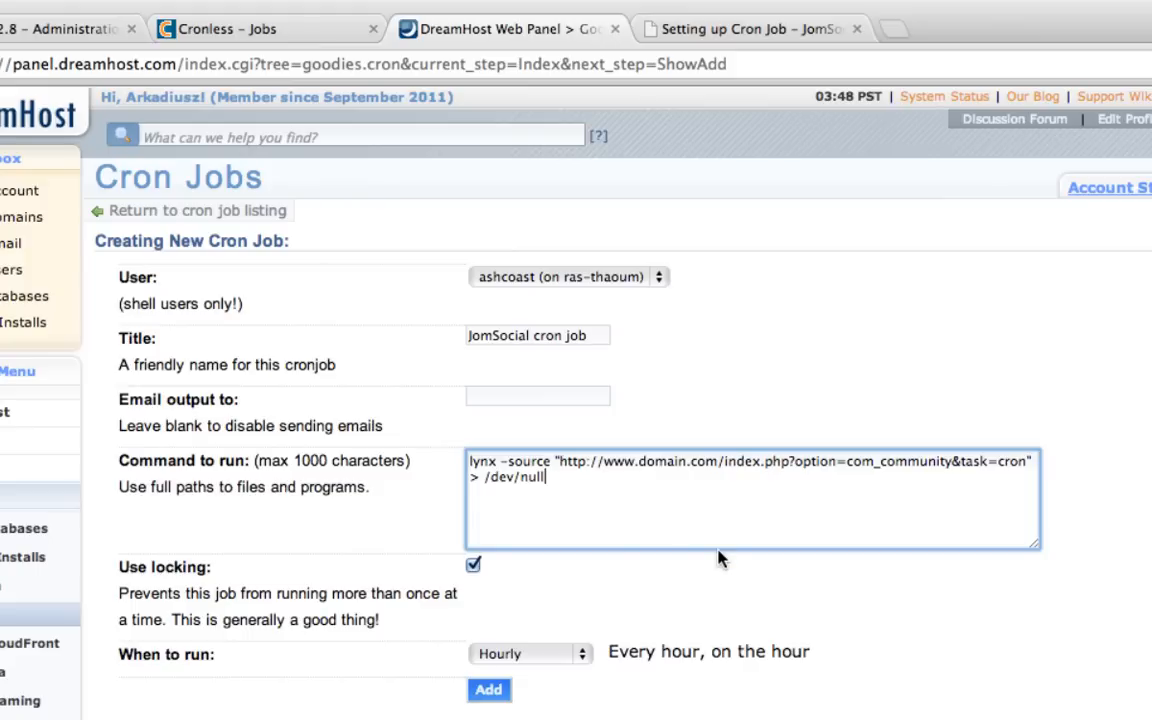
- Replace domain.com in the cron command's URL with 28.friq.pl
double_click(662, 465)
key("Left")
key("alt+shift+Right")
key("alt+shift+Right")
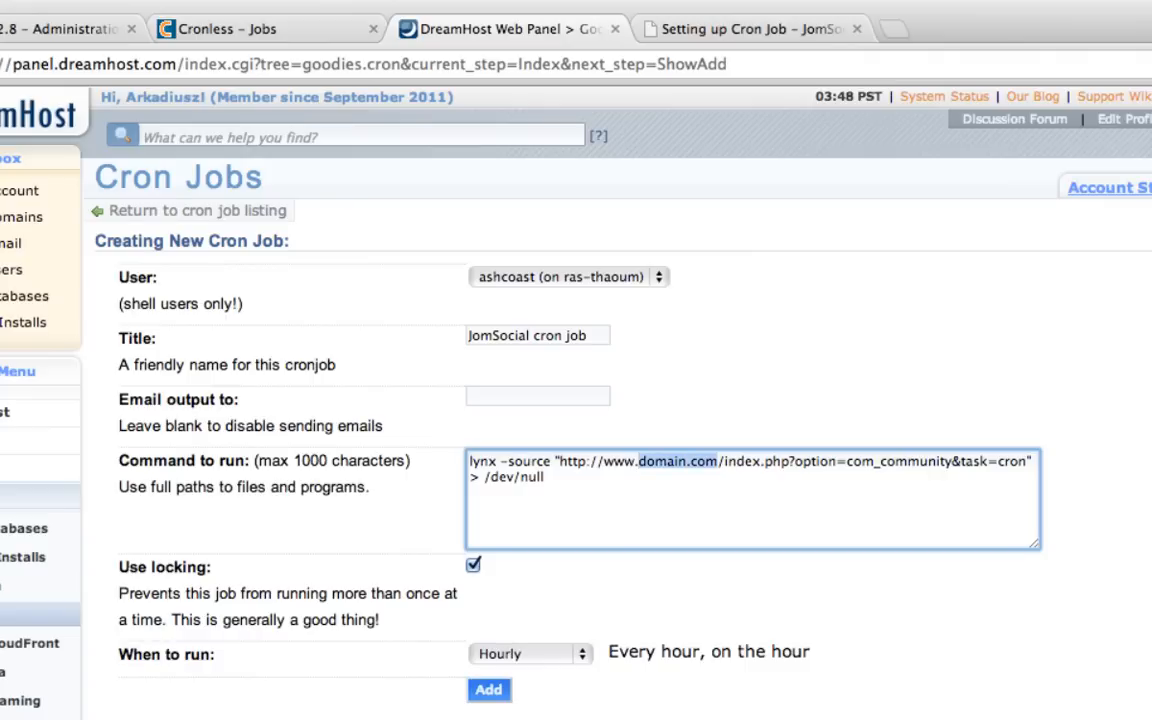
type("28.friq.pl")
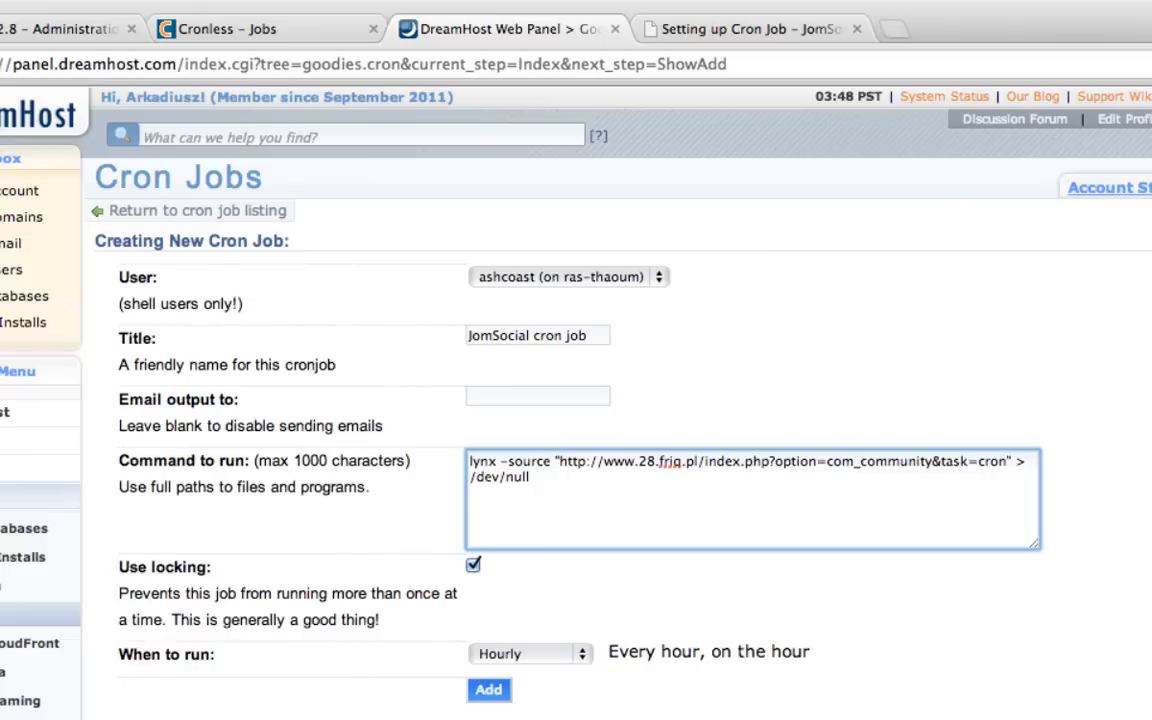
left_click(742, 505)
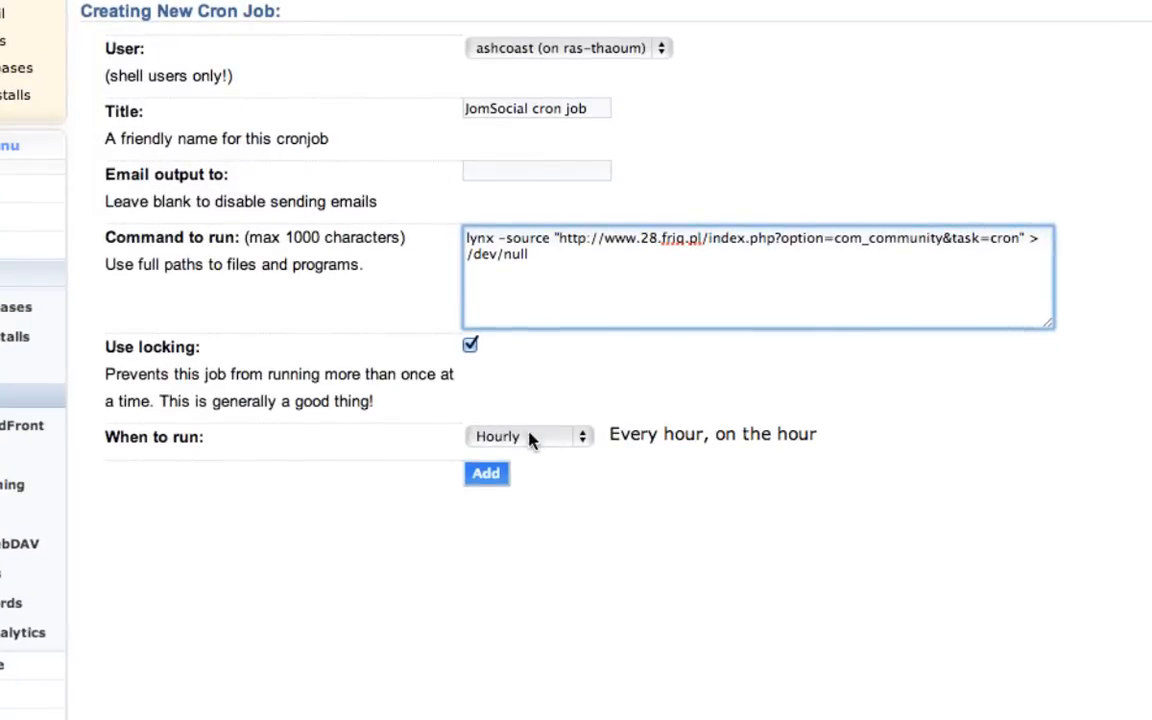
- Set the cron job to run on a Custom schedule with Selected Minutes
left_click(576, 438)
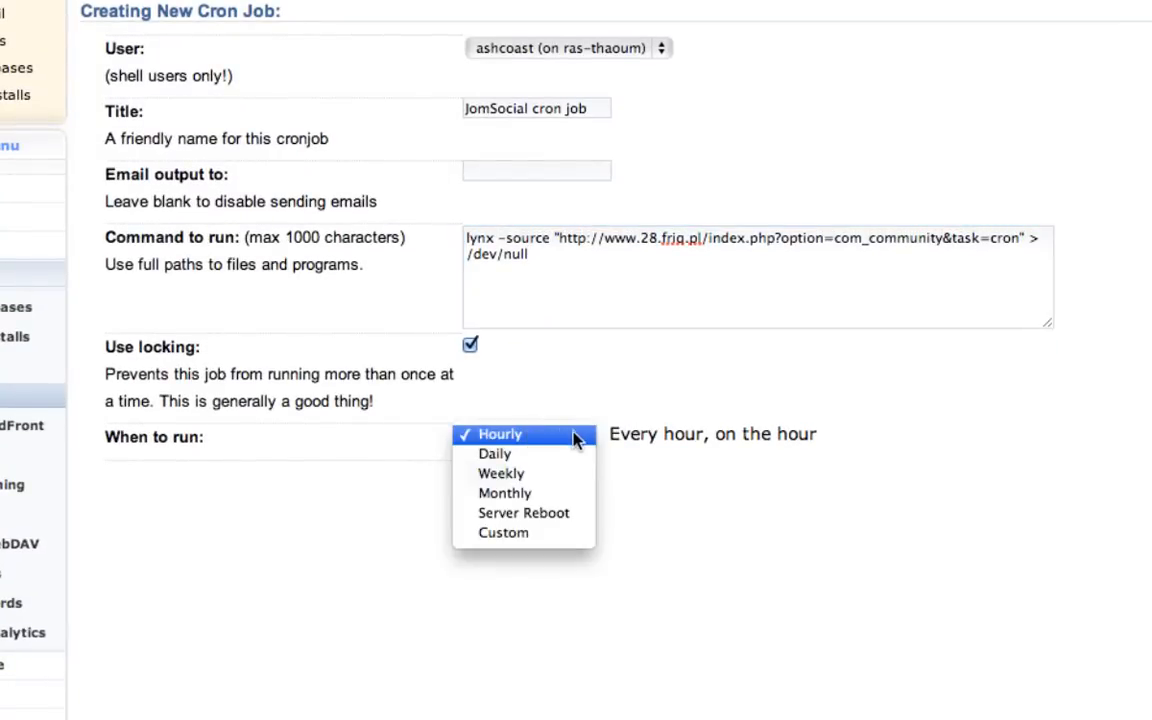
left_click(550, 533)
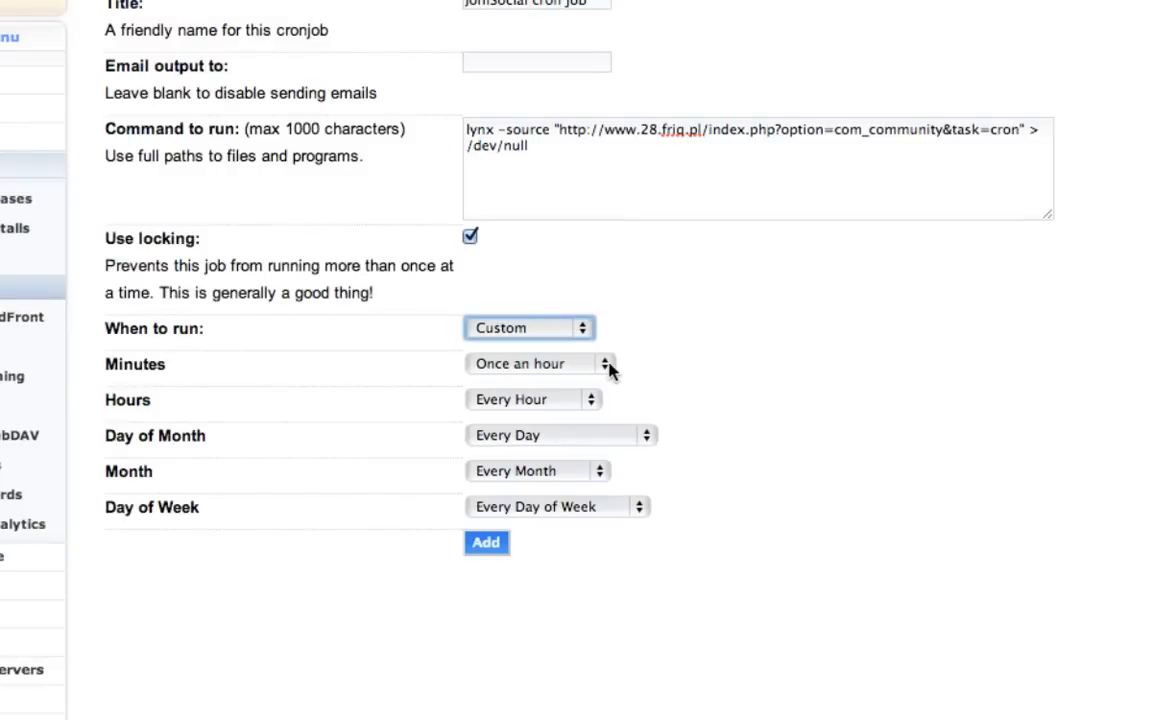
left_click(600, 368)
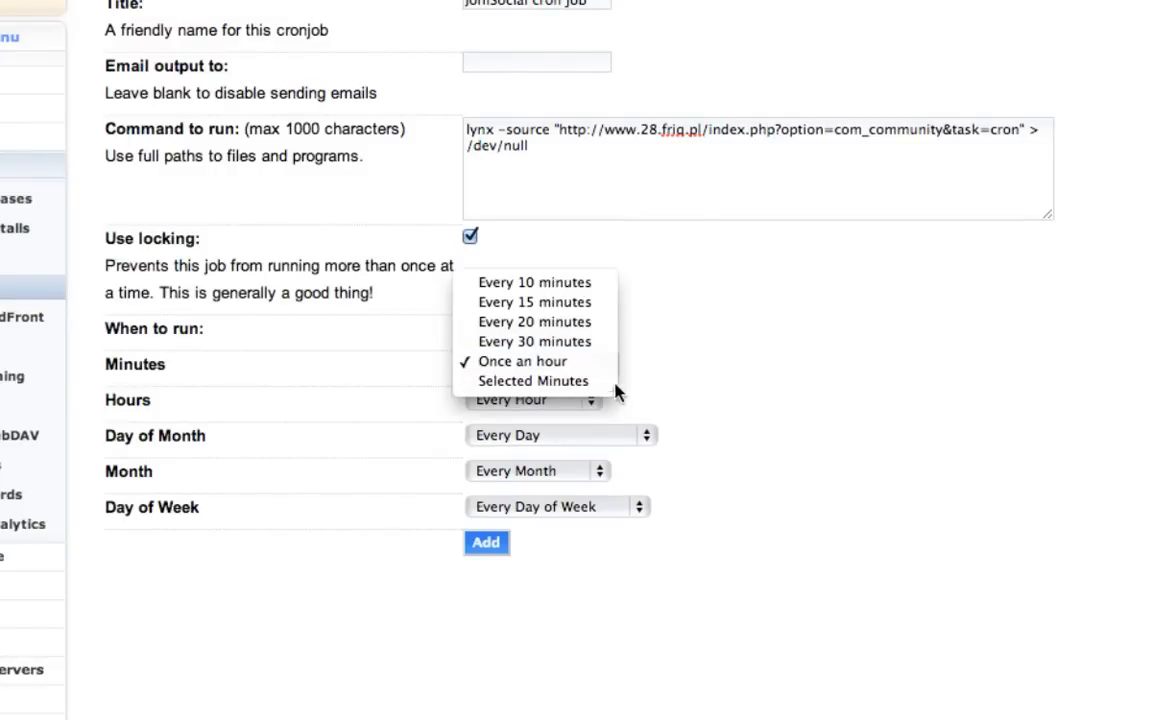
left_click(588, 382)
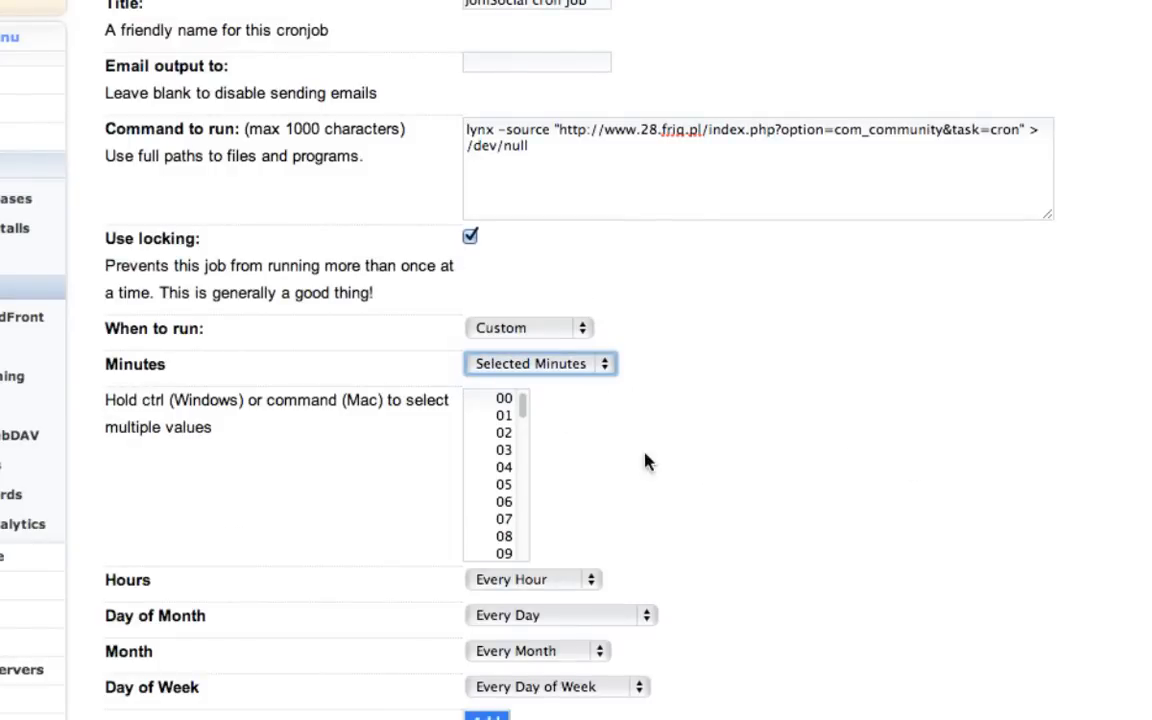
- Select the run minutes at five-minute intervals up to 30, including 10, 15, 25 and 30
left_click(488, 484)
scroll(486, 490, "down", 2)
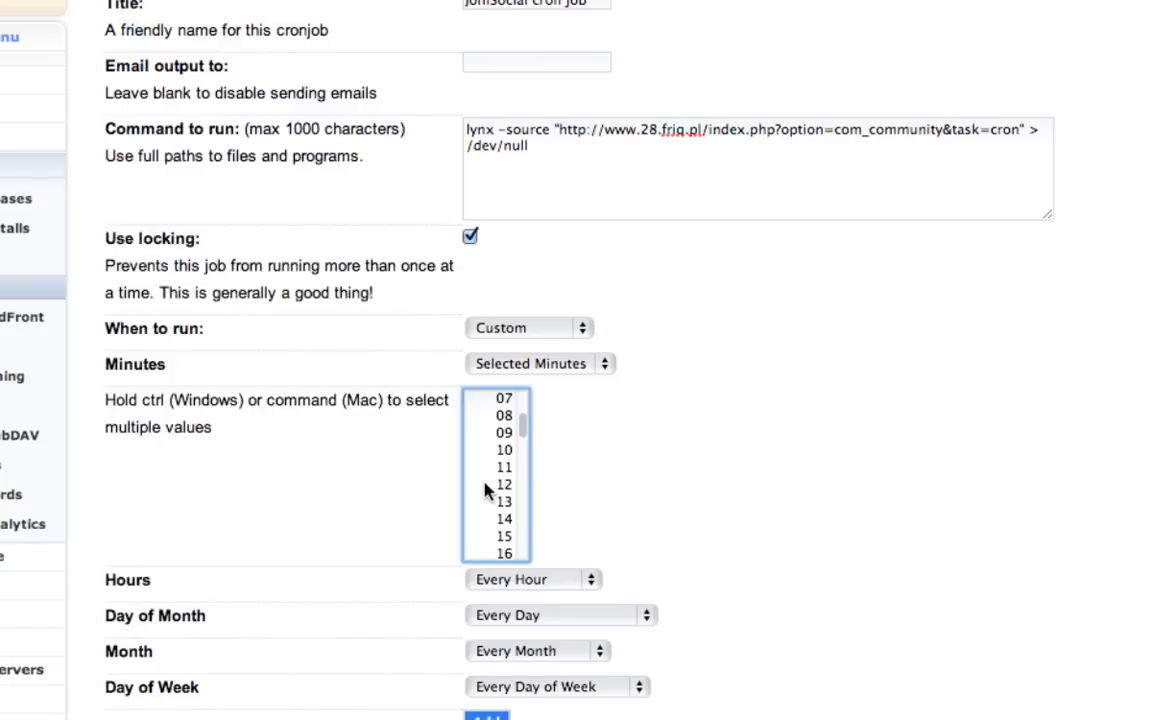
left_click(500, 450, "super")
left_click(478, 537, "super")
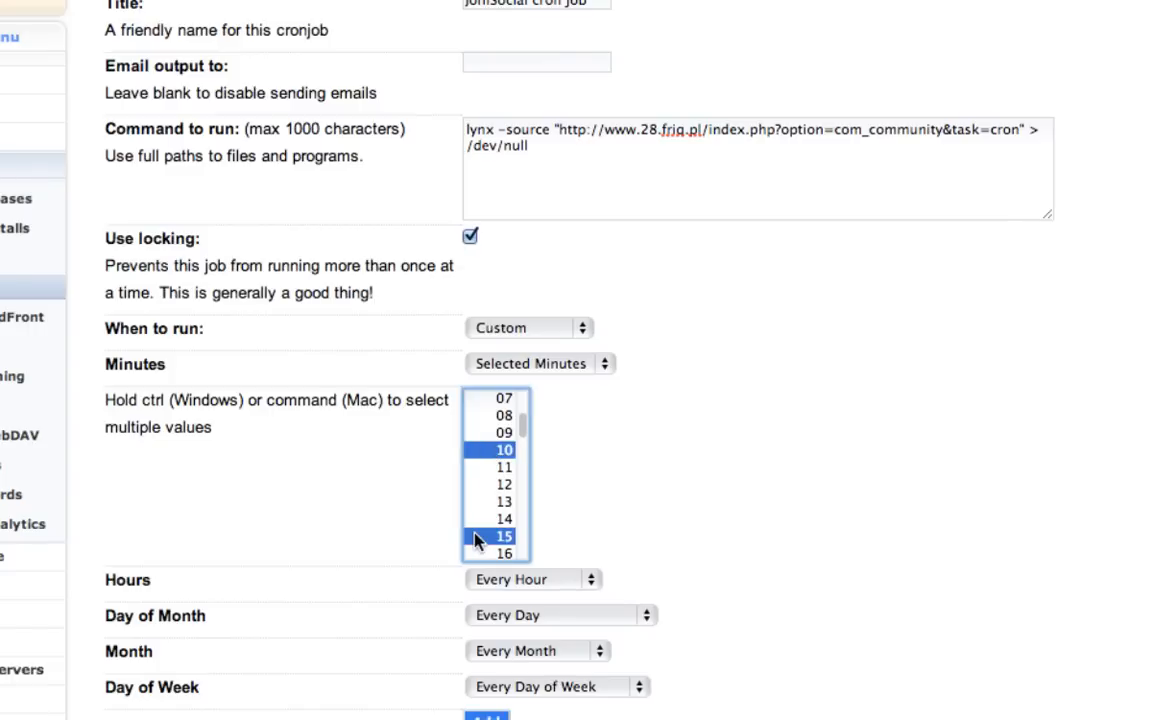
scroll(479, 536, "down", 2)
scroll(487, 524, "down", 3)
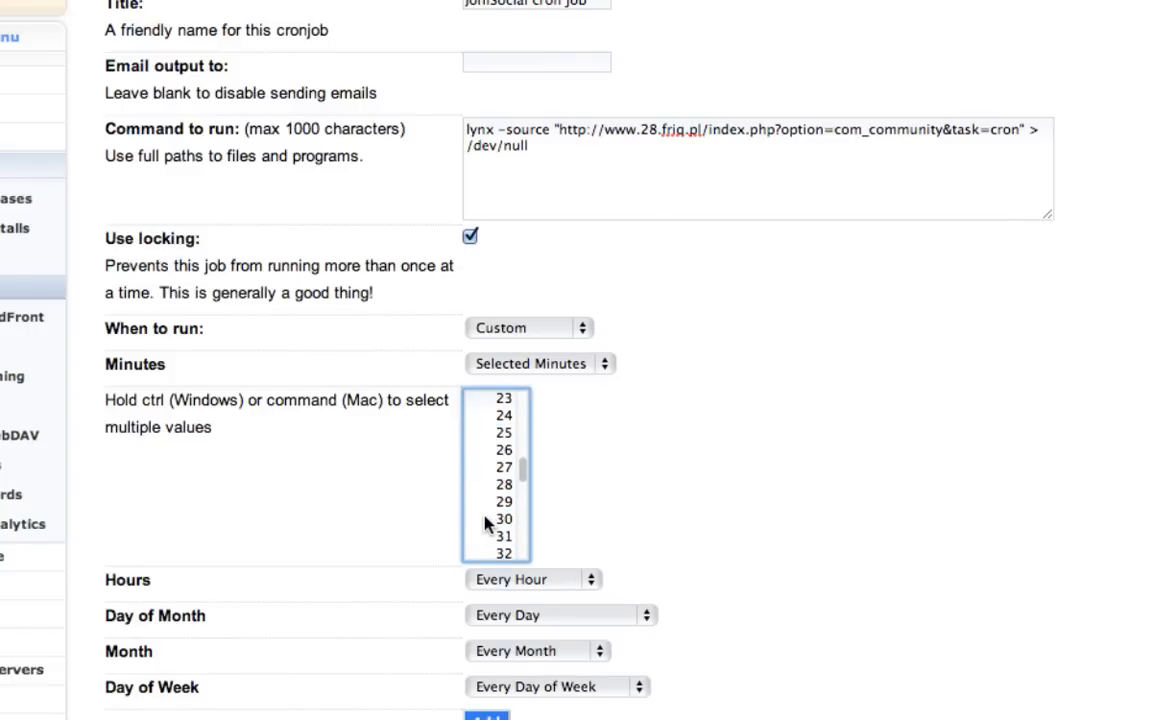
left_click(483, 519, "super")
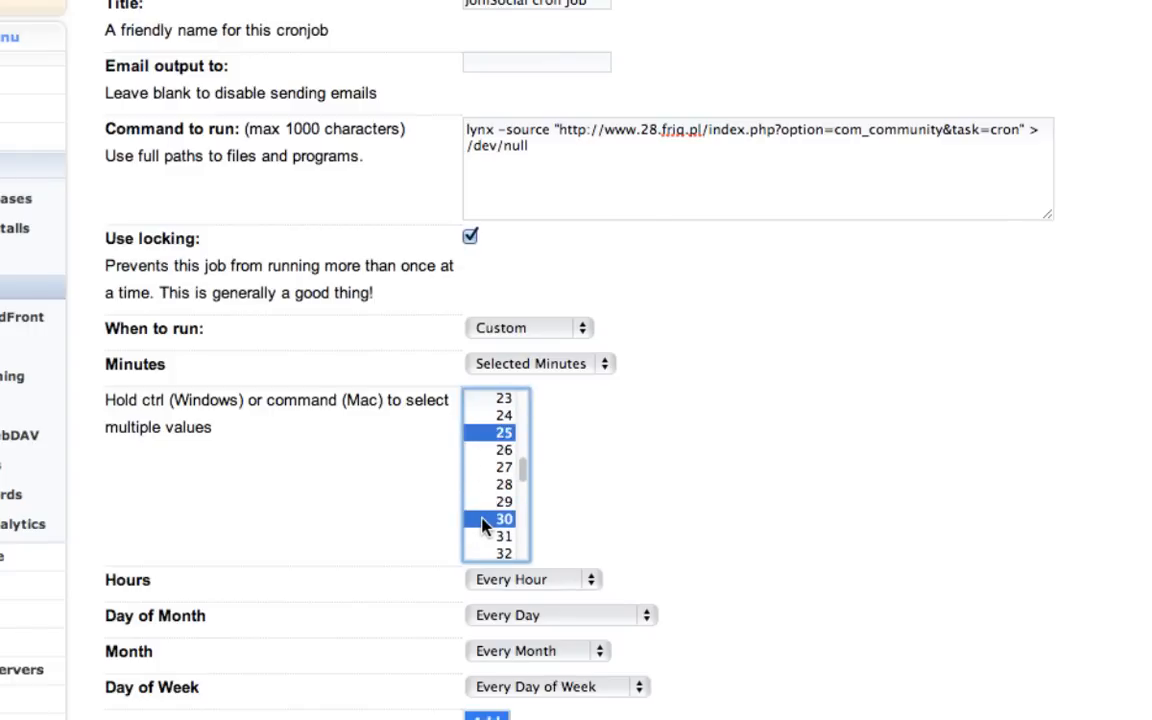
- Select the remaining five-minute marks after 30, including 50 and 55, and add the cron job
scroll(482, 525, "down", 2)
left_click(485, 504, "super")
scroll(485, 530, "down", 1)
left_click(487, 517, "super")
scroll(488, 525, "down", 2)
scroll(489, 527, "down", 4)
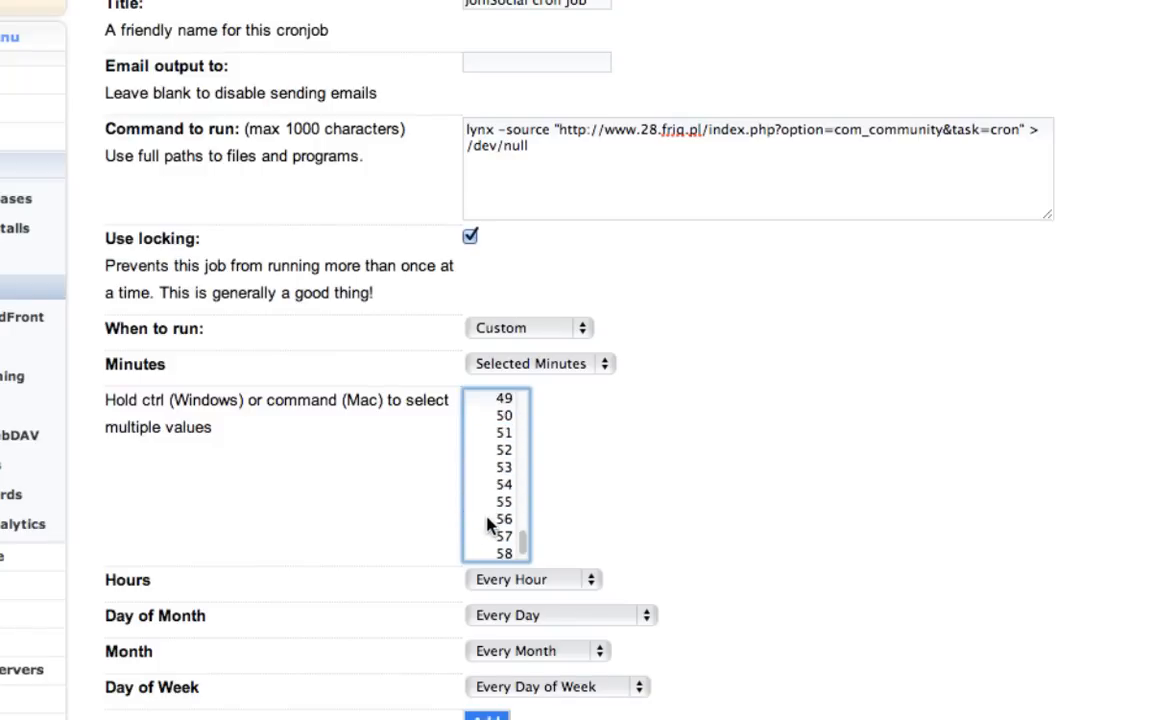
left_click(487, 400, "super")
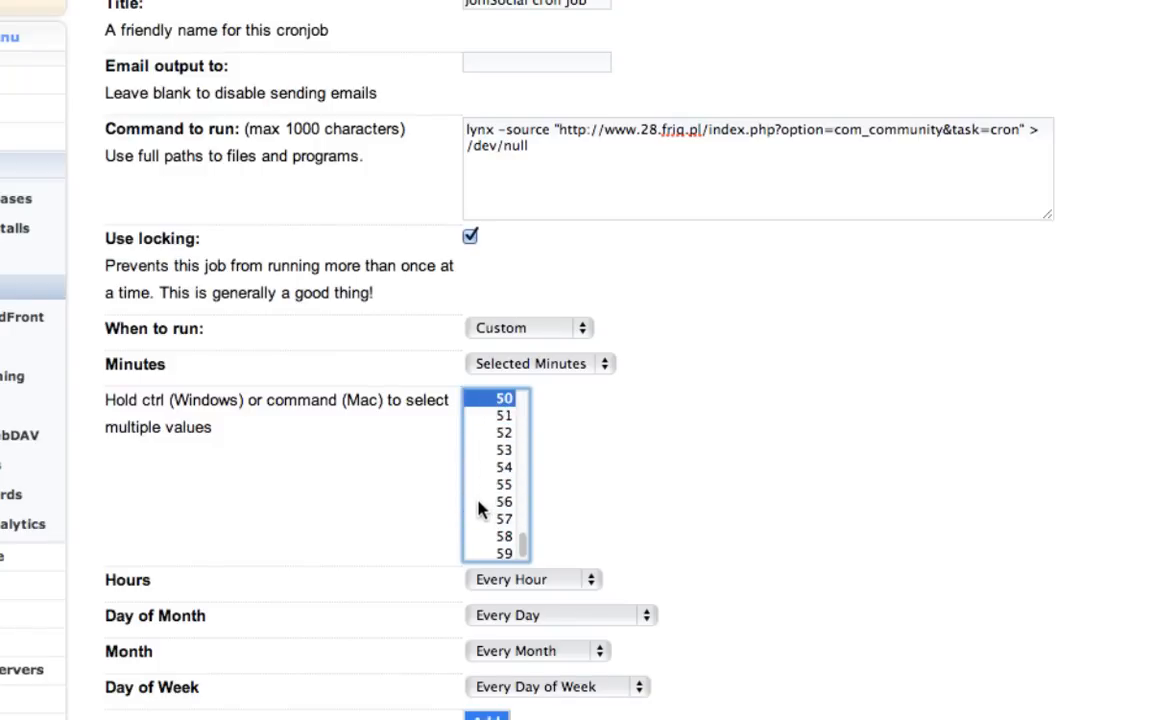
scroll(810, 543, "down", 3)
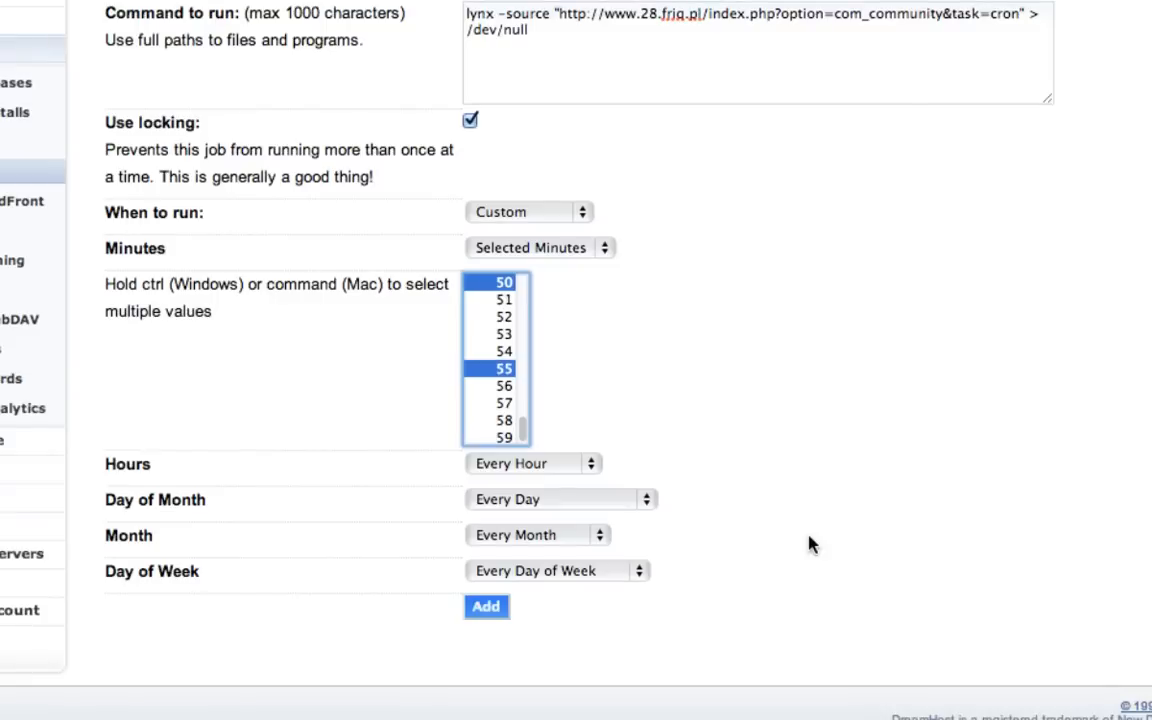
left_click(484, 610)
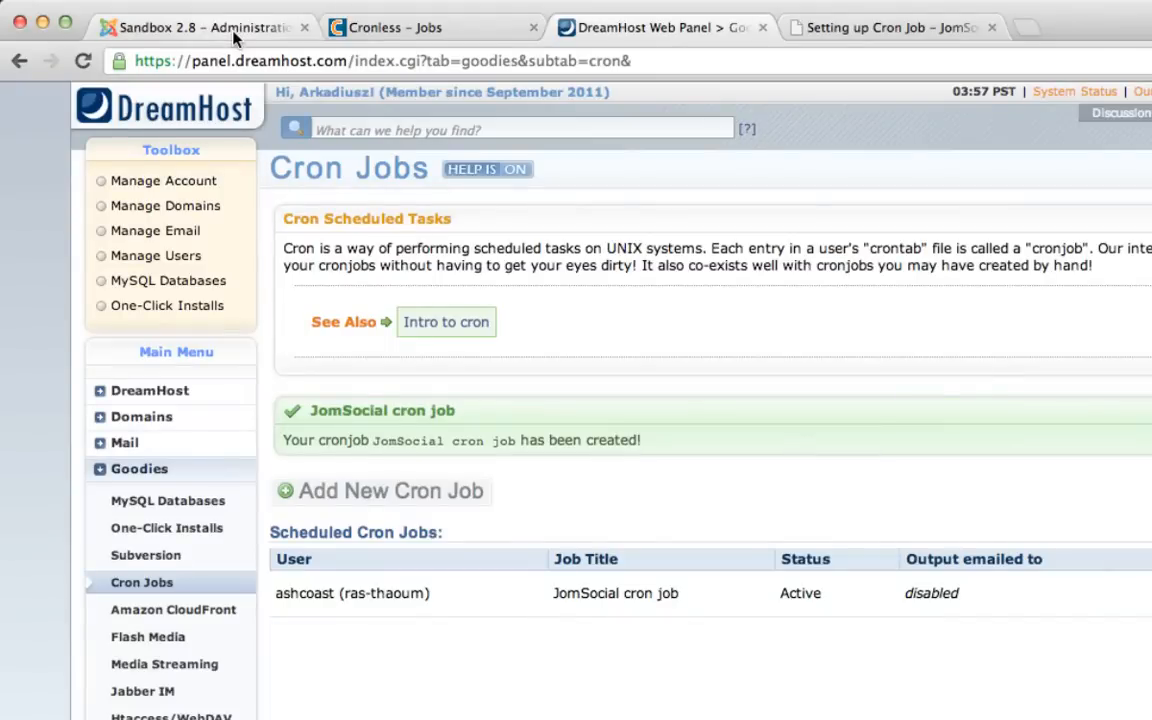
- Switch to the Joomla administration of the Sandbox 2.8 site and open the JomSocial configuration
left_click(233, 33)
mouse_move(334, 171)
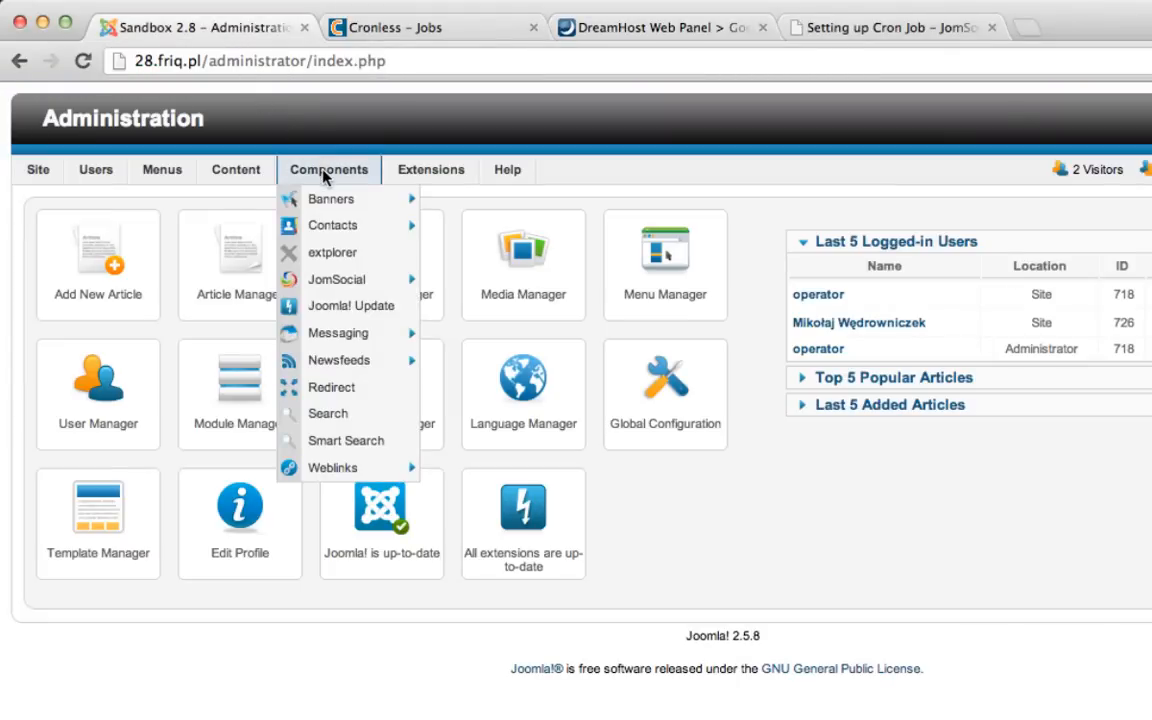
mouse_move(340, 278)
left_click(514, 284)
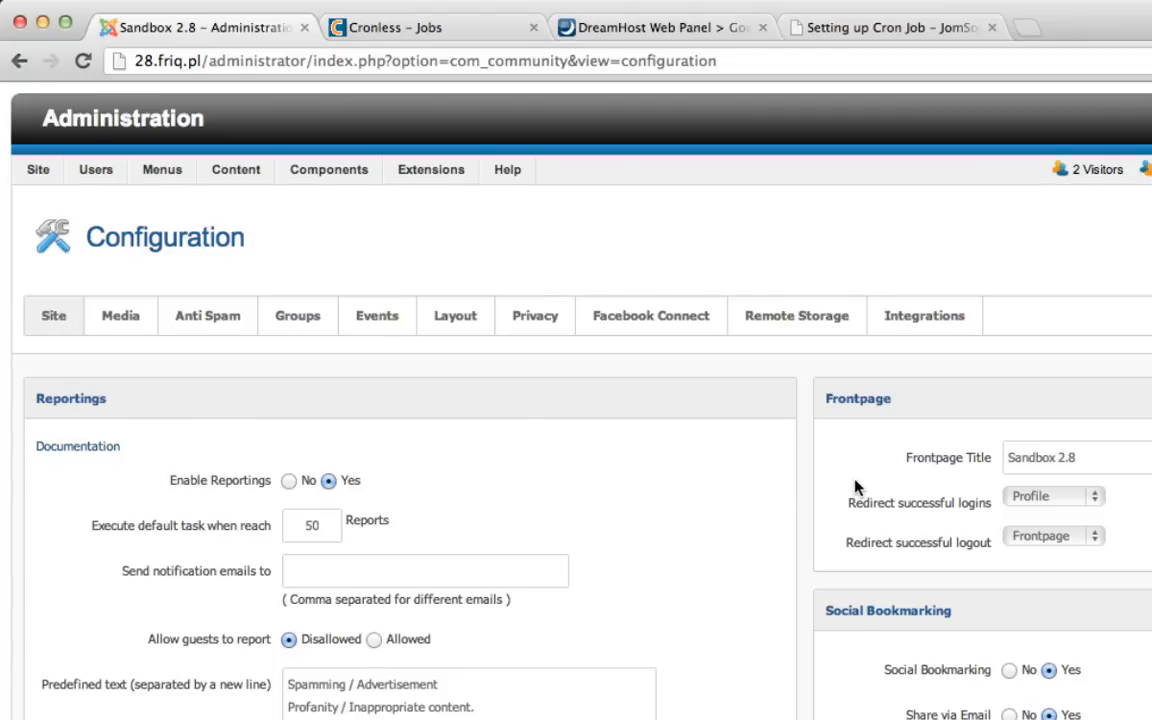
- Examine the Cronjobs / Scheduled Task Process settings in the JomSocial site configuration
scroll(777, 490, "down", 2)
scroll(777, 490, "down", 7)
scroll(728, 455, "down", 3)
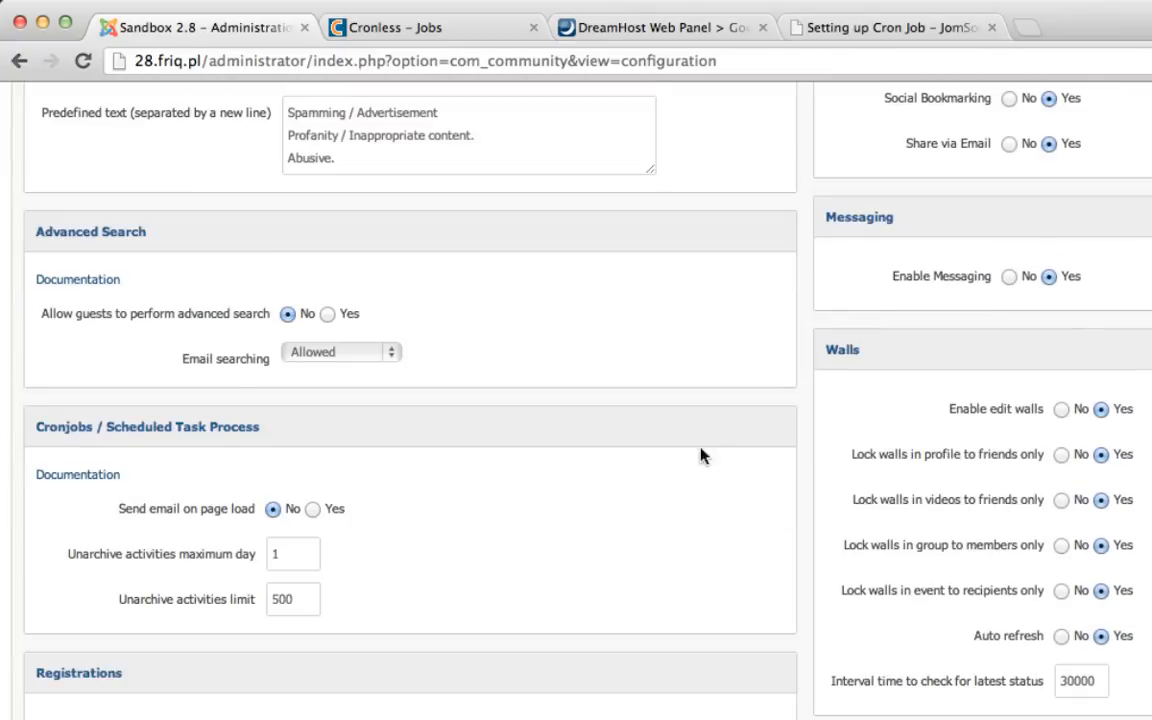
mouse_move(21, 432)
left_mouse_down()
mouse_move(300, 440)
mouse_move(256, 427)
mouse_move(20, 429)
left_mouse_up()
left_click(20, 429)
scroll(422, 483, "down", 1)
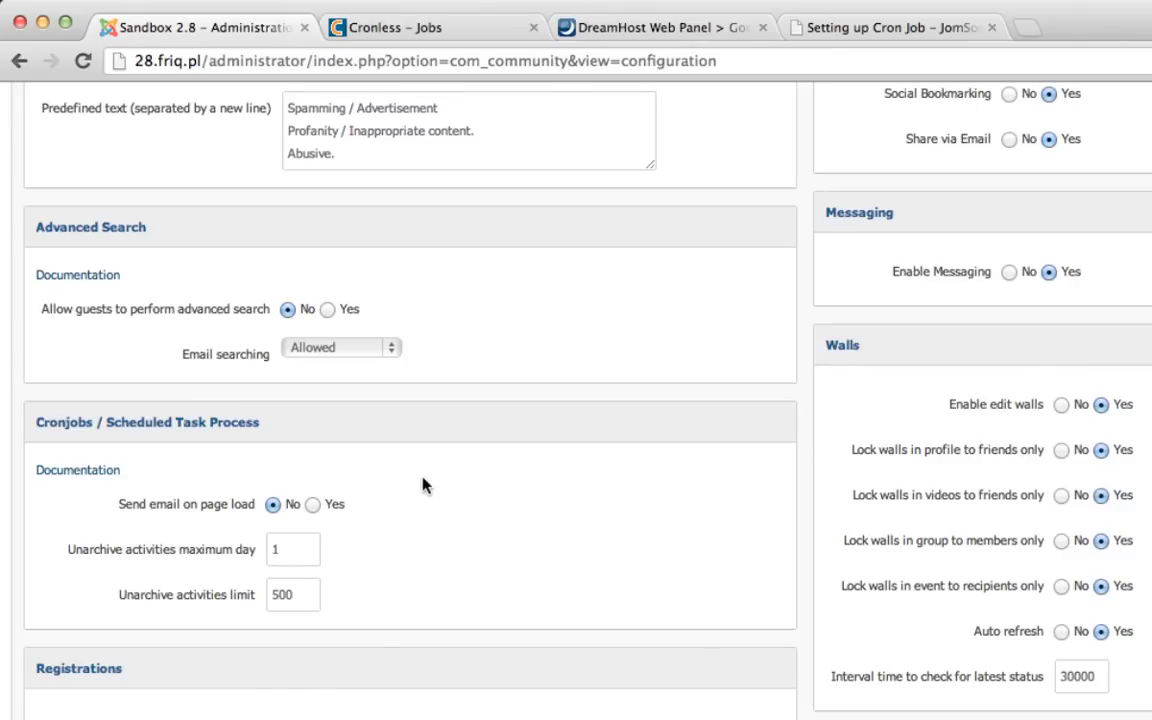